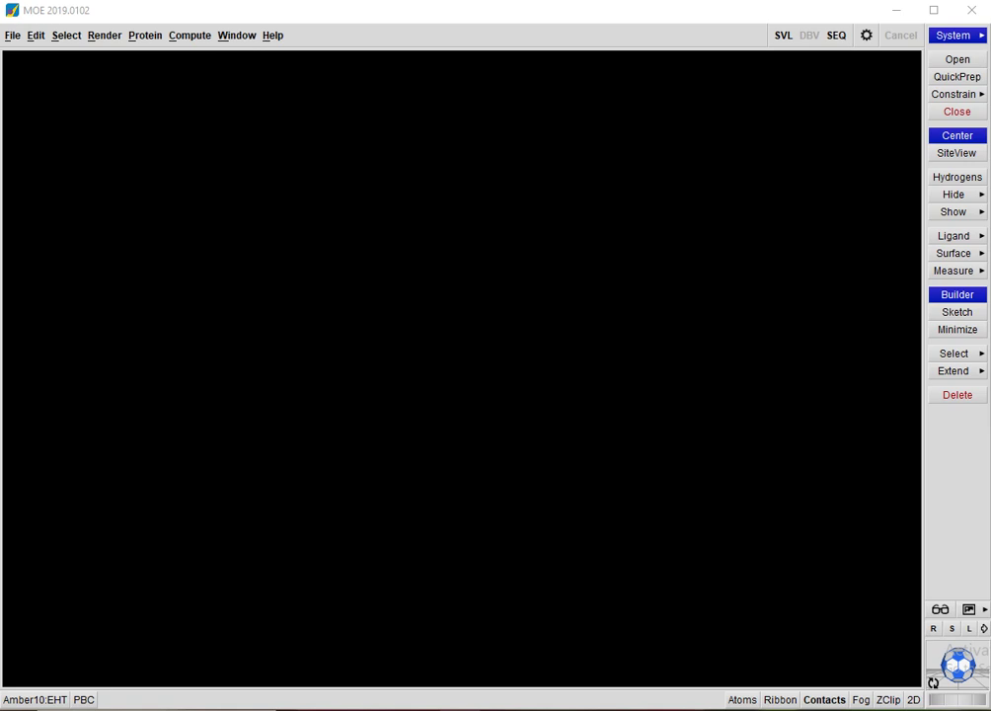
- Open the File menu to show the New submenu options
click(734, 254)
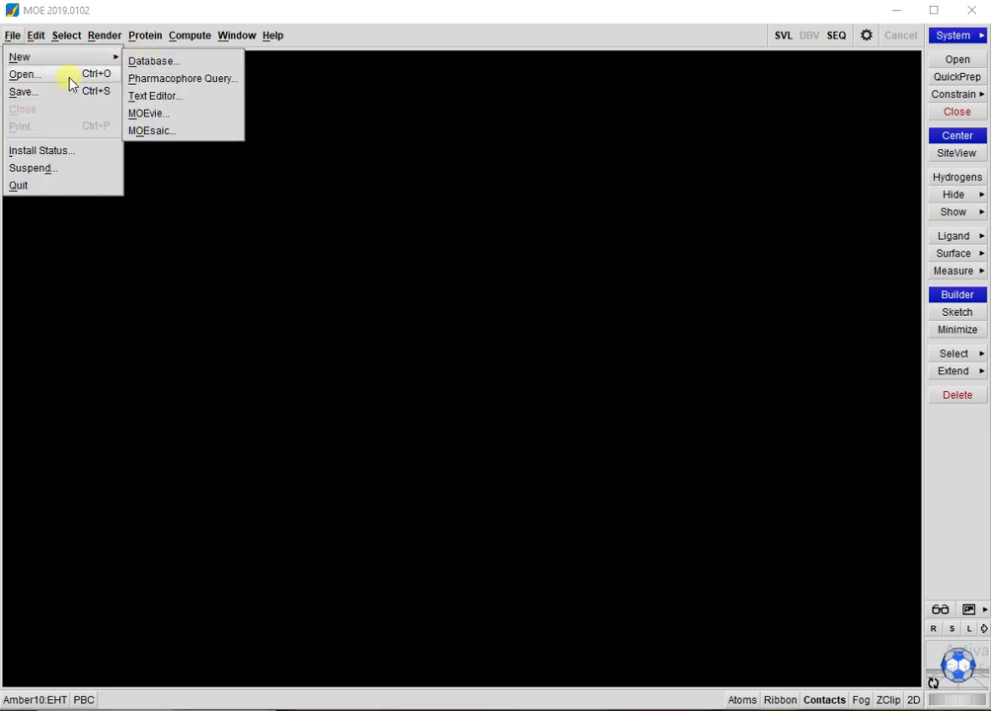
- Open 2Z5X prepared.moe from the Downloads folder and rotate the protein-ligand complex
click(70, 83)
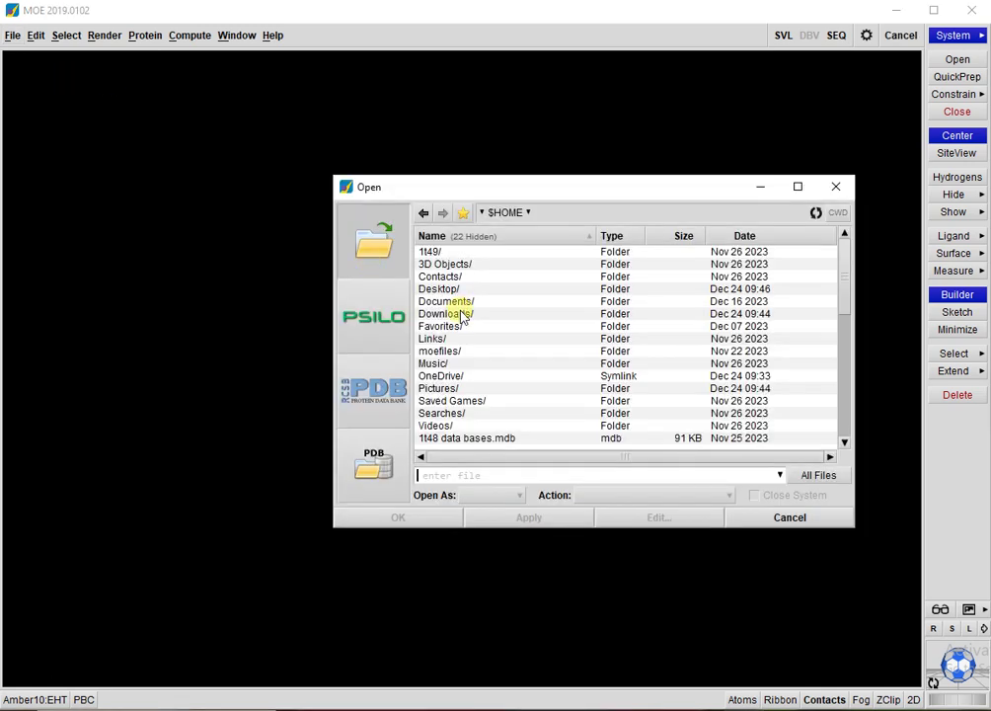
double_click(457, 314)
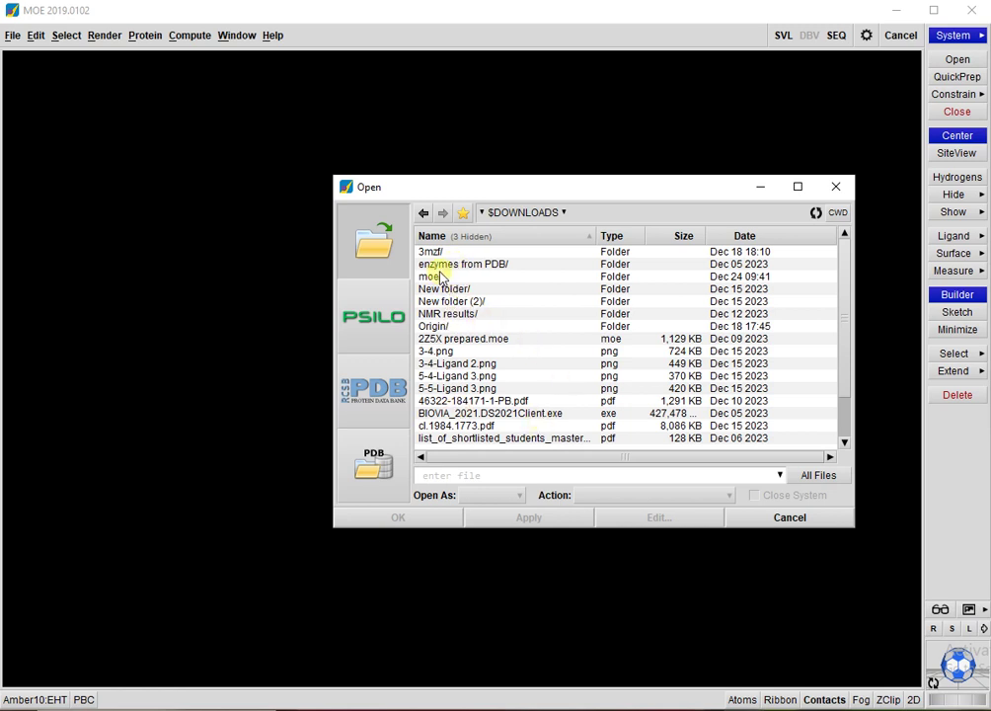
double_click(435, 276)
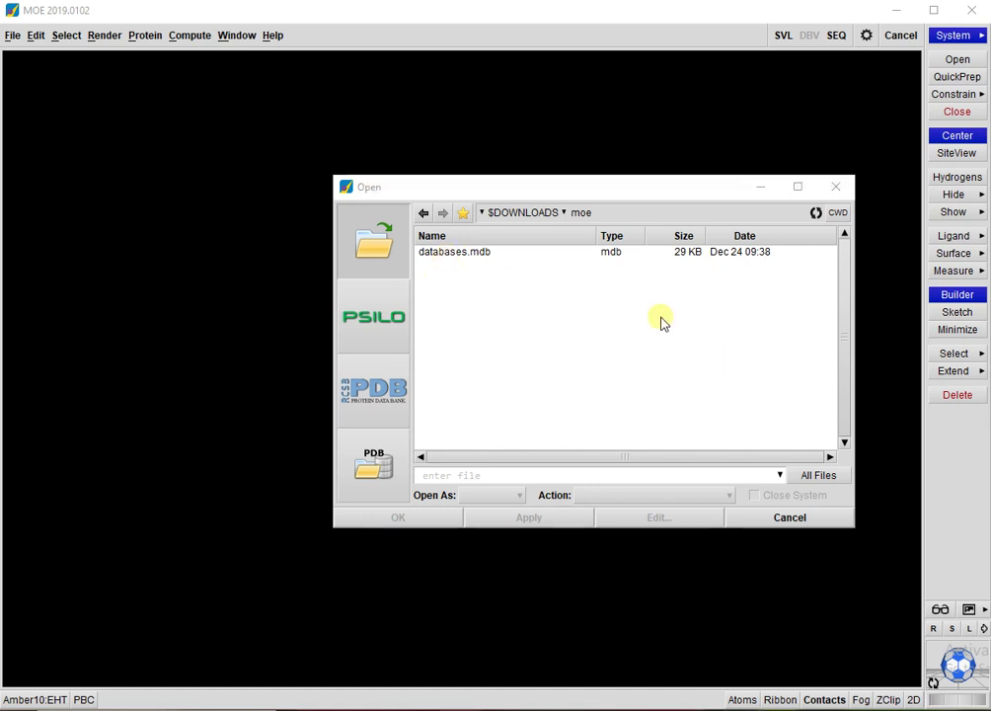
click(425, 215)
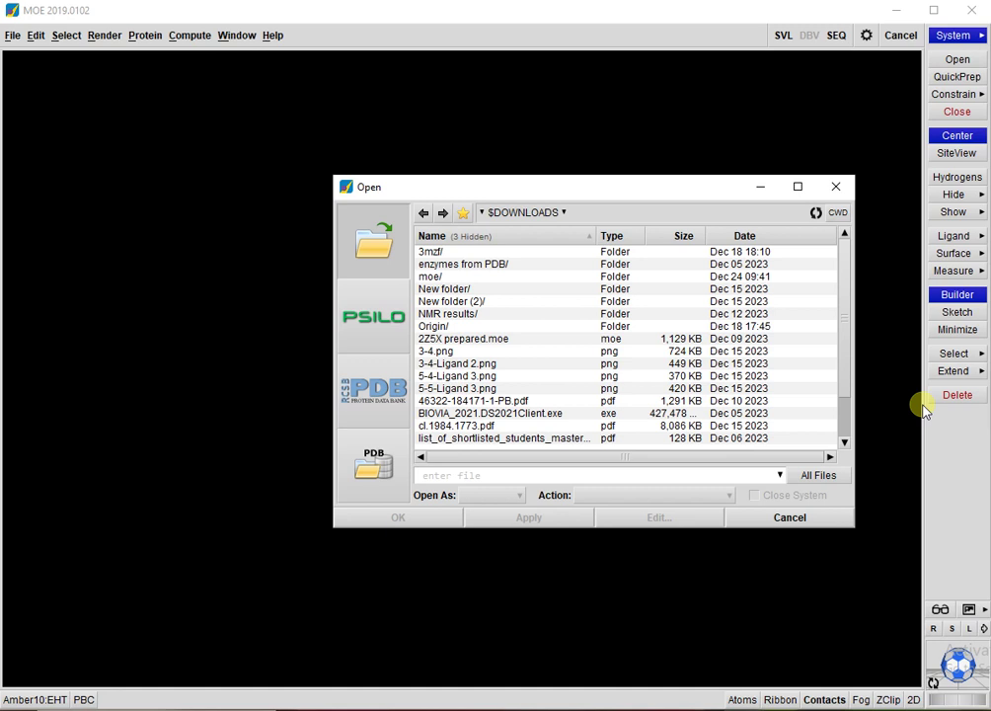
click(434, 340)
double_click(434, 339)
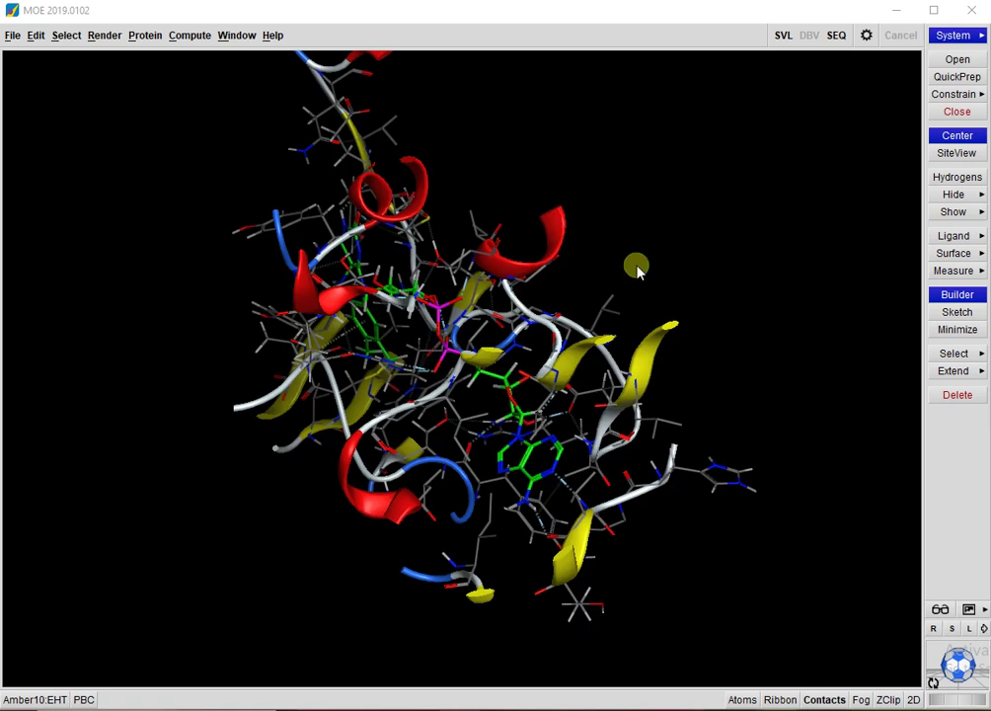
drag(963, 662, 874, 633)
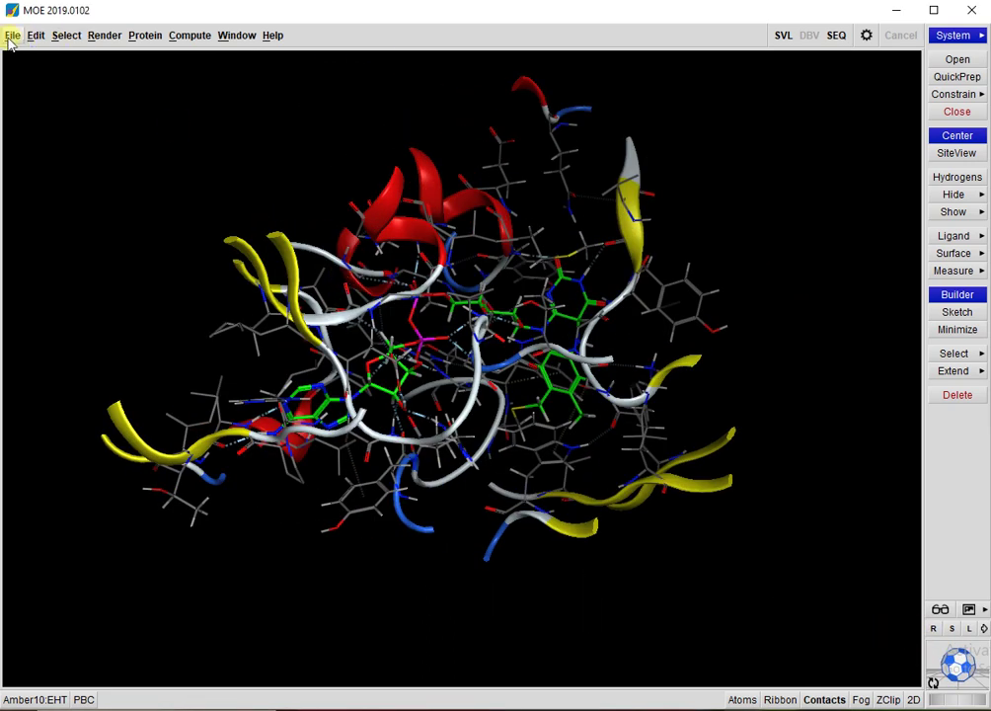
- In the Dock panel, use MDB File Downloads/moe/databases.mdb as ligand source and preview ligand 2
click(183, 36)
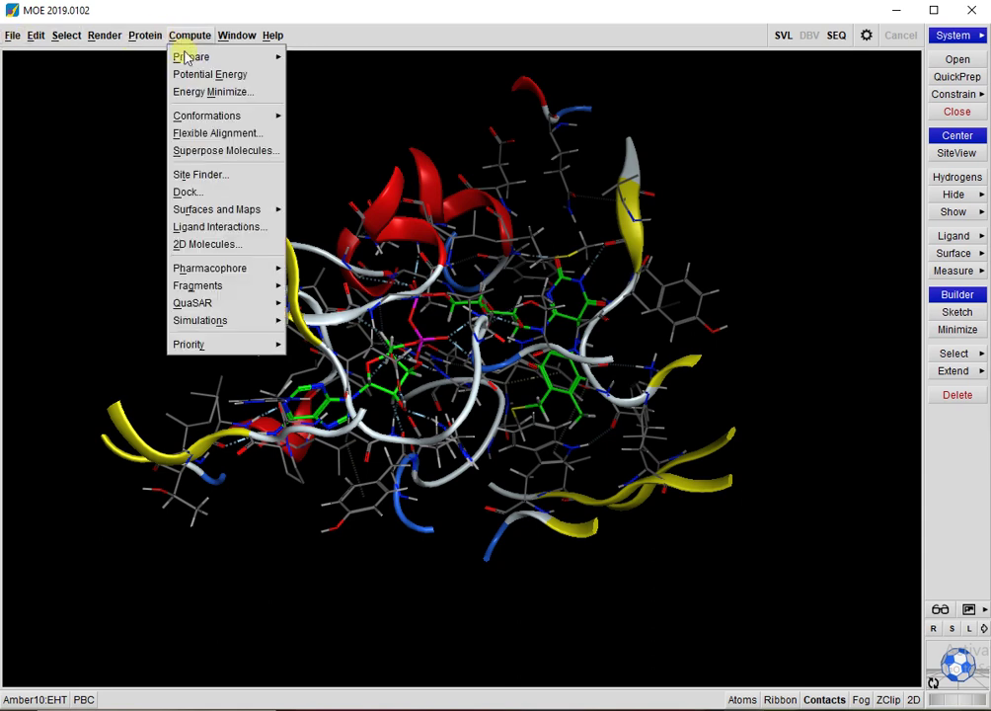
click(202, 193)
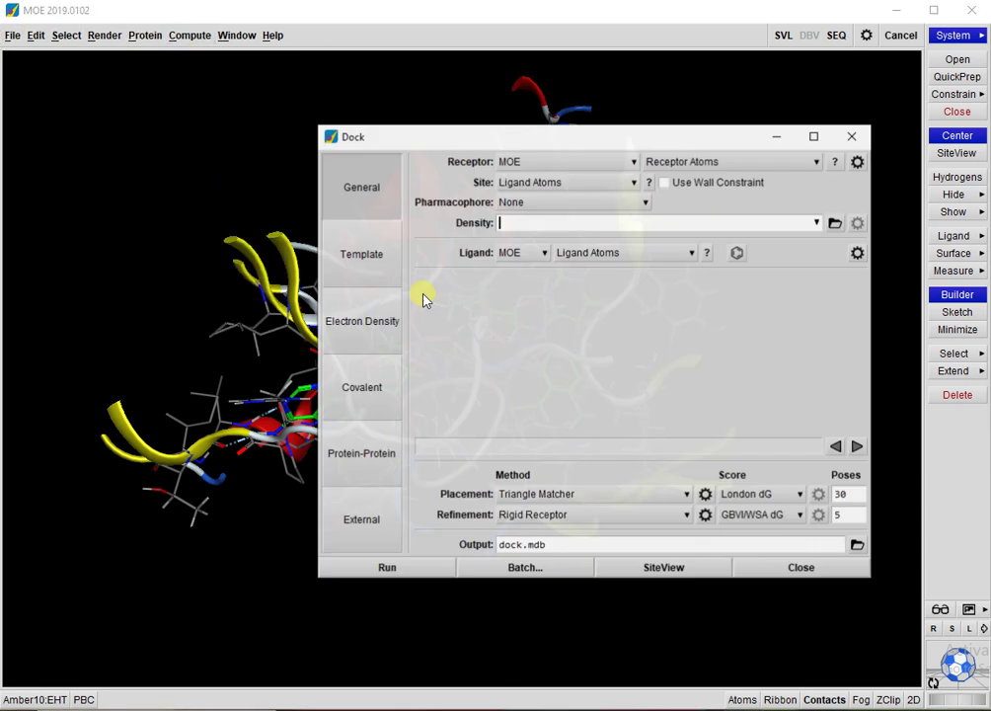
click(544, 253)
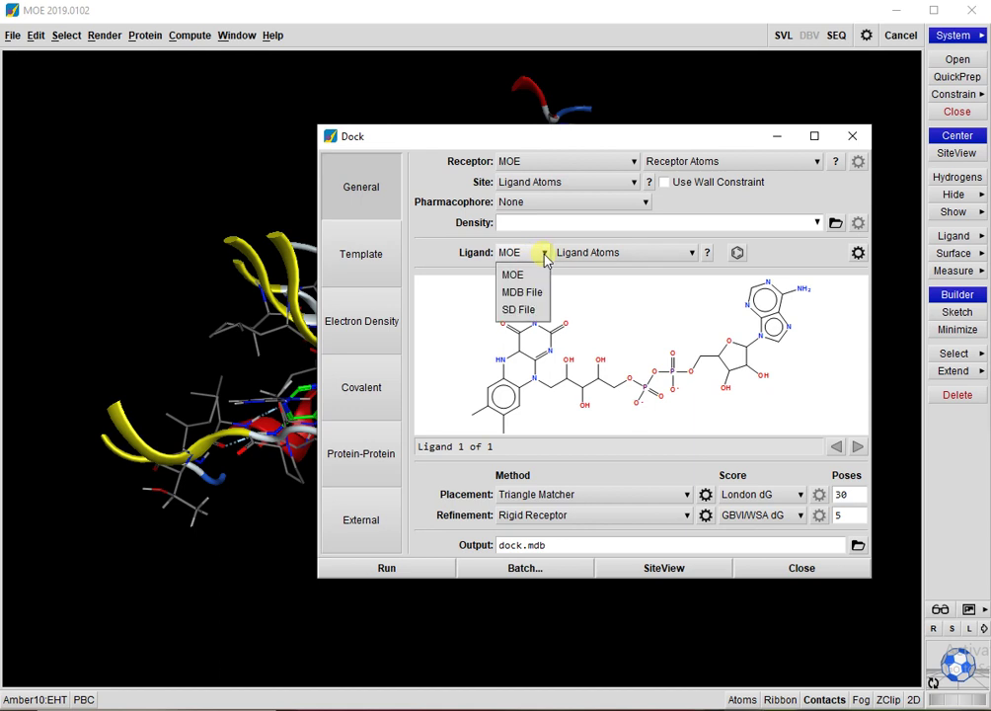
click(522, 292)
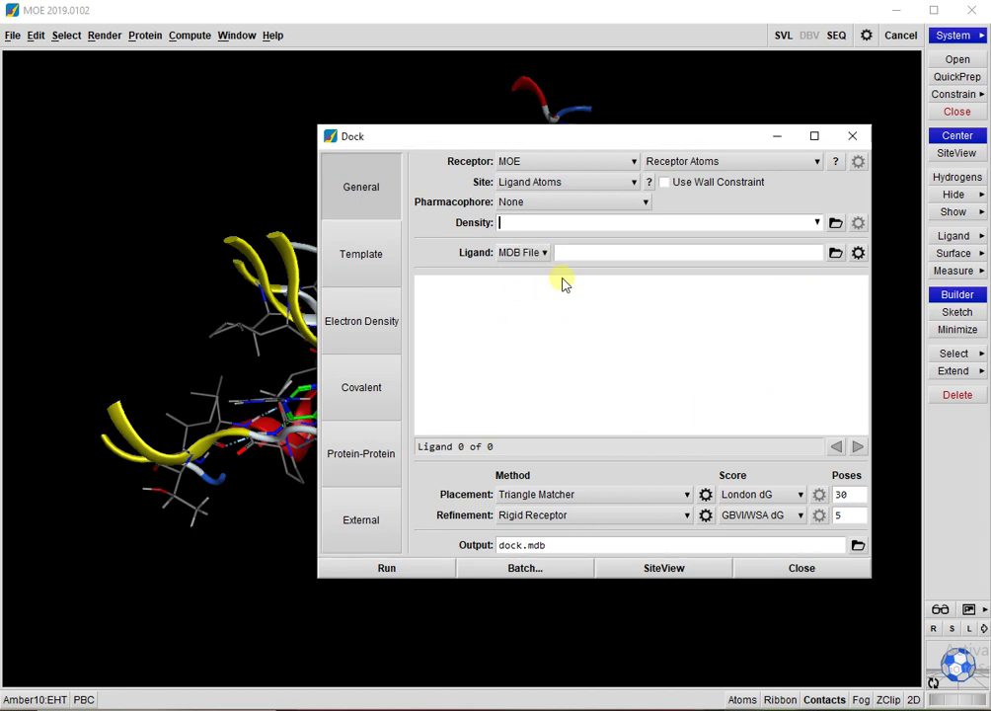
click(836, 253)
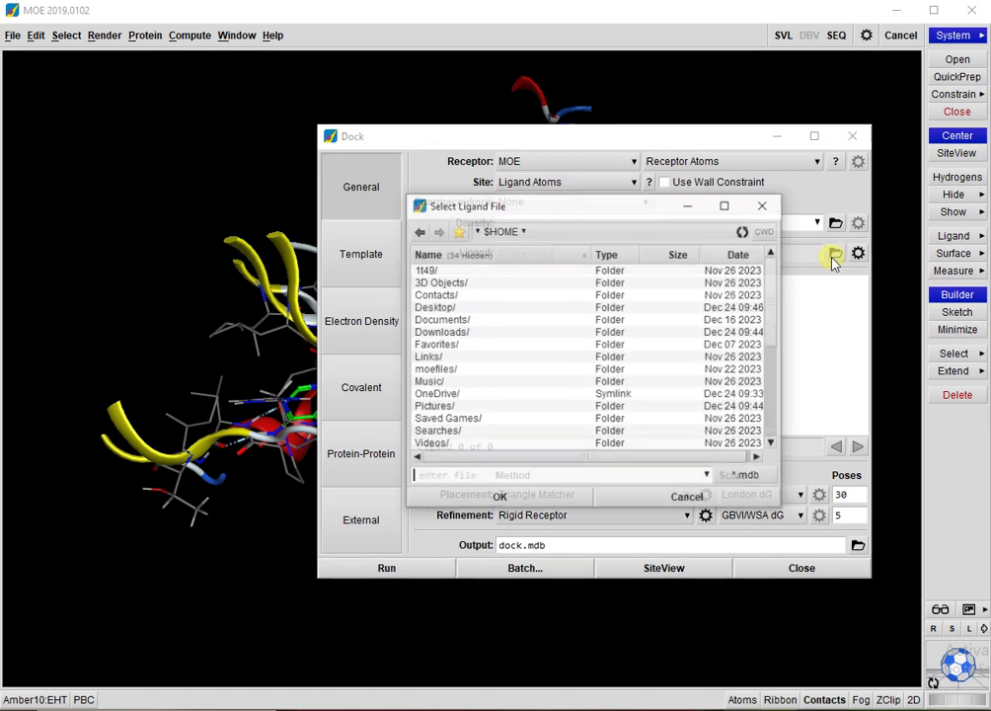
double_click(432, 331)
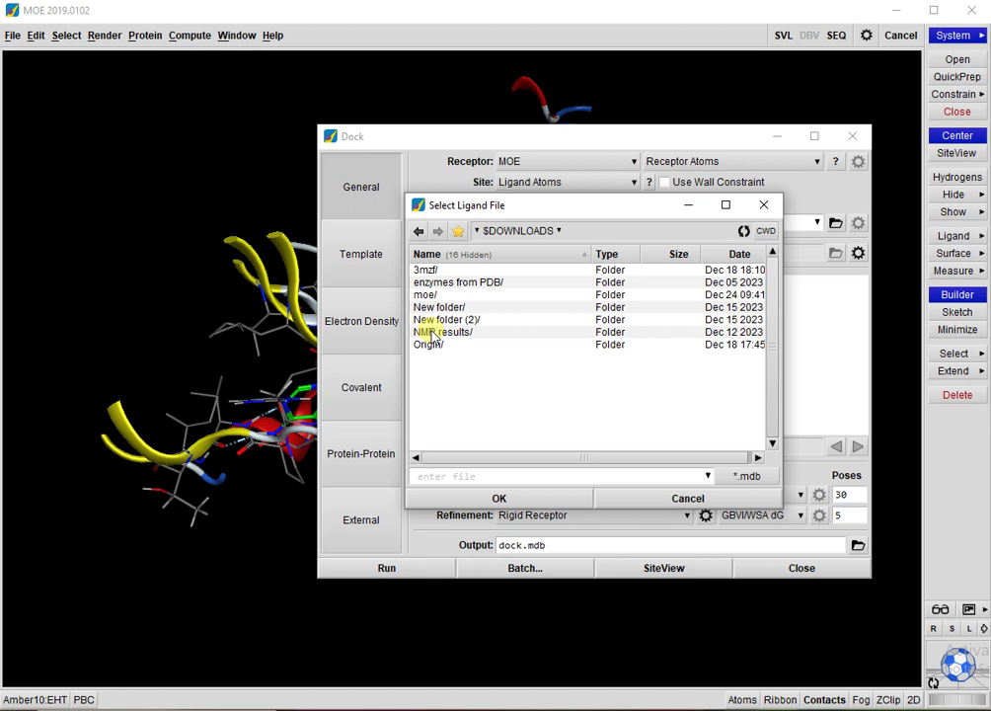
double_click(426, 294)
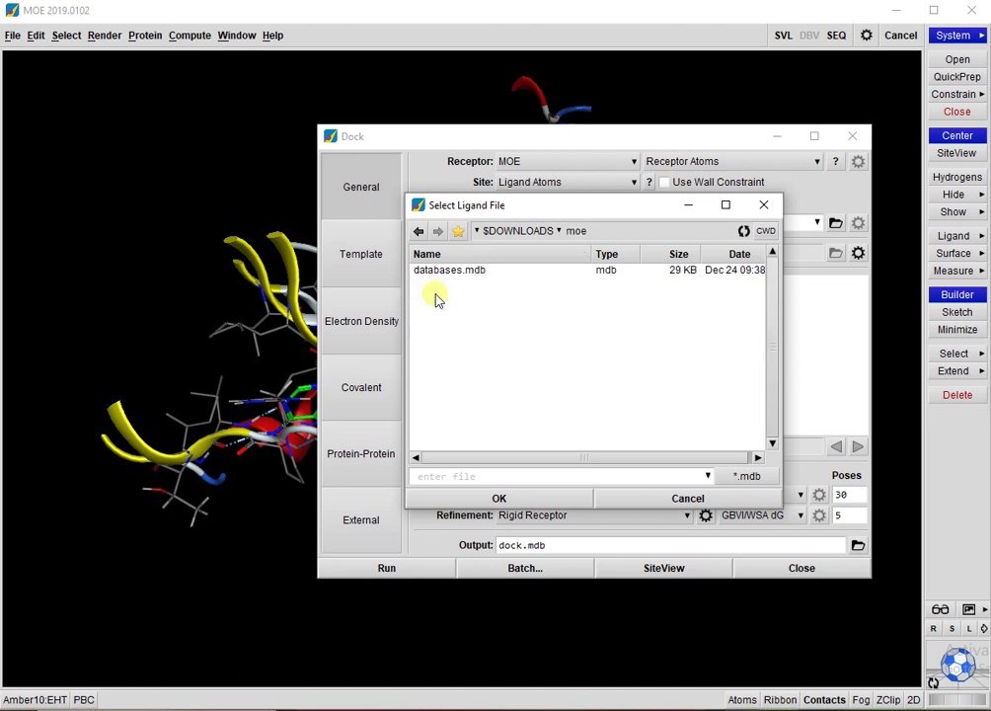
double_click(440, 278)
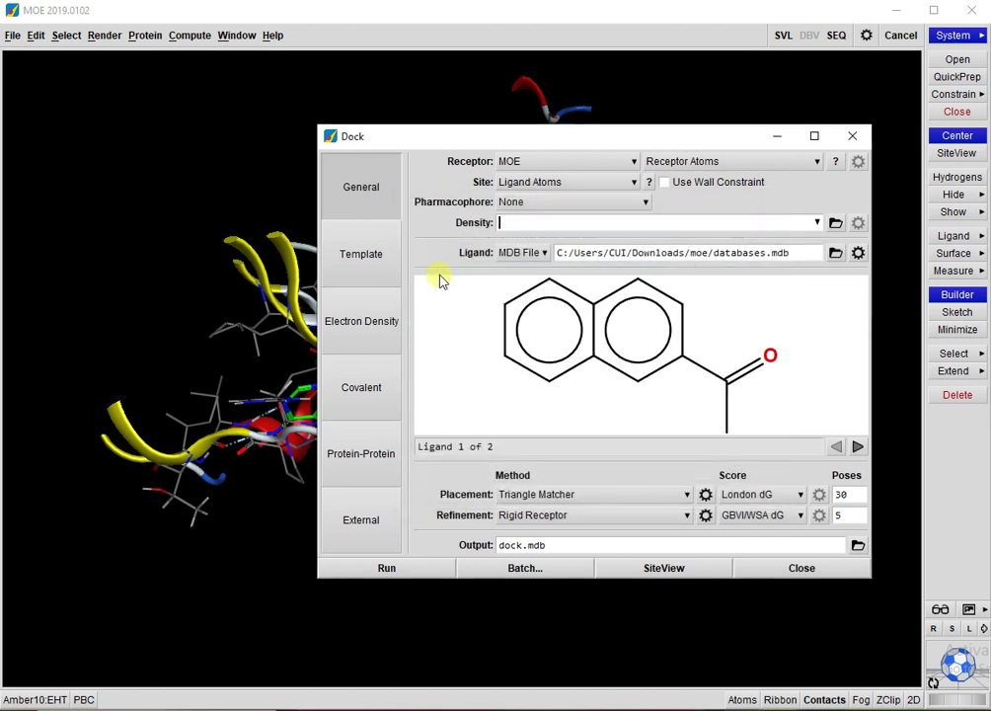
click(857, 447)
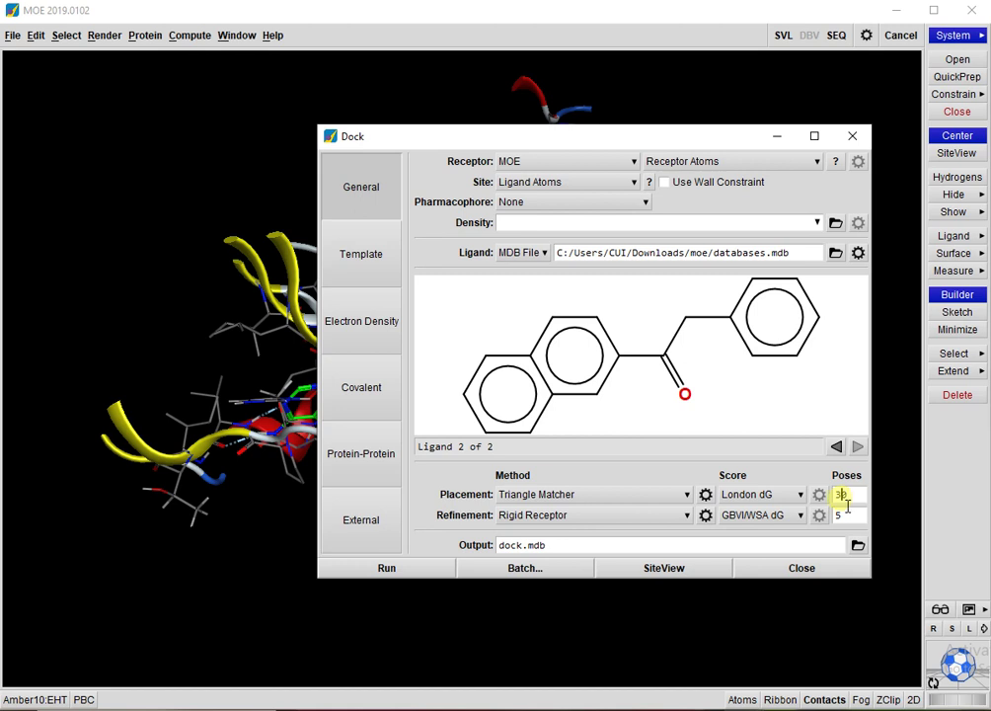
- Set Placement Poses to 10, output to Downloads/moe/poses.mdb, and run the docking
key(BackSpace)
text(1)
click(858, 546)
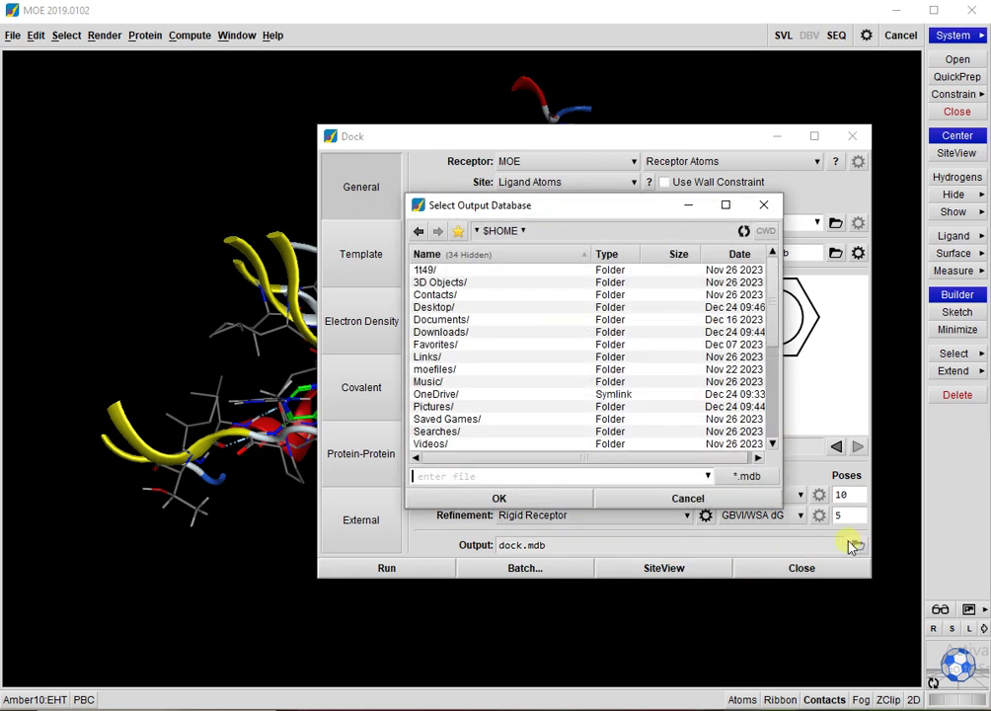
double_click(454, 336)
double_click(437, 295)
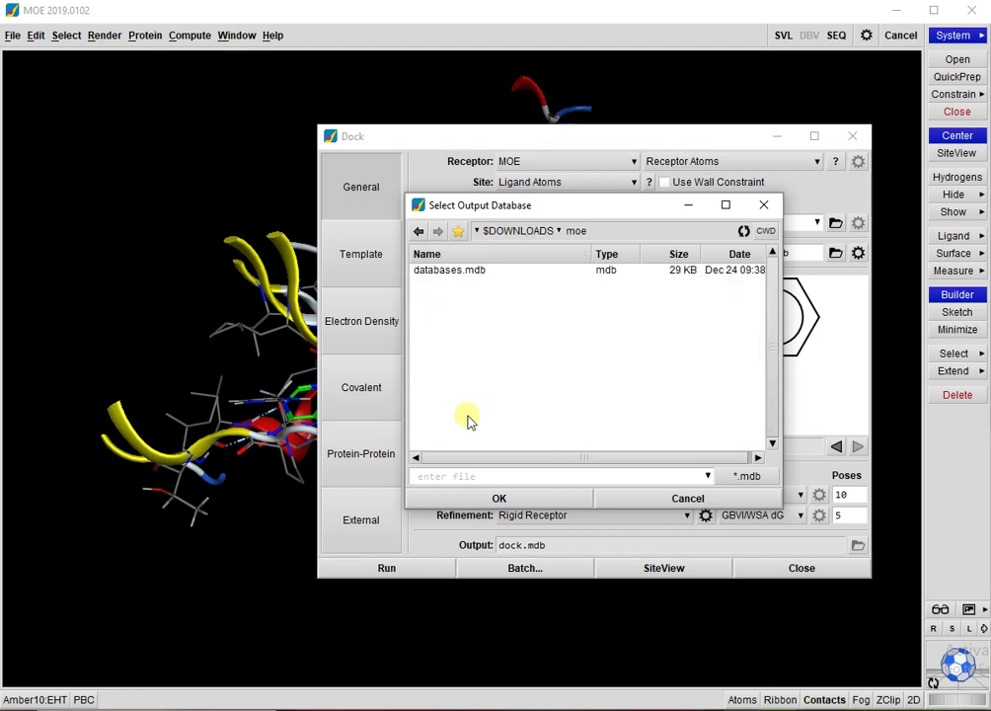
click(474, 476)
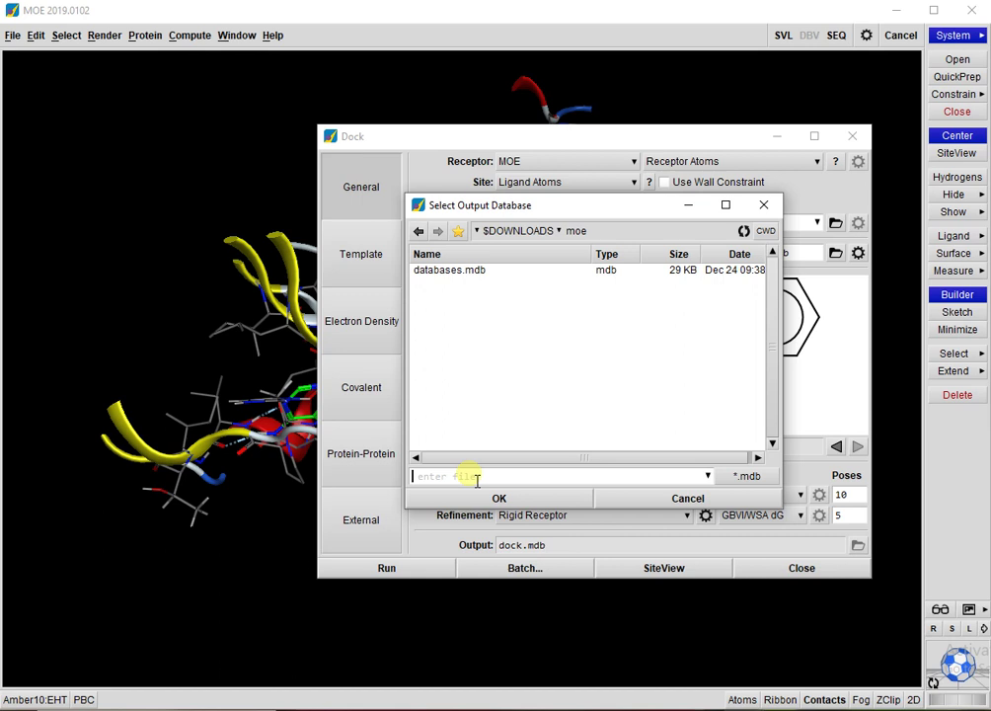
text(poses)
click(485, 498)
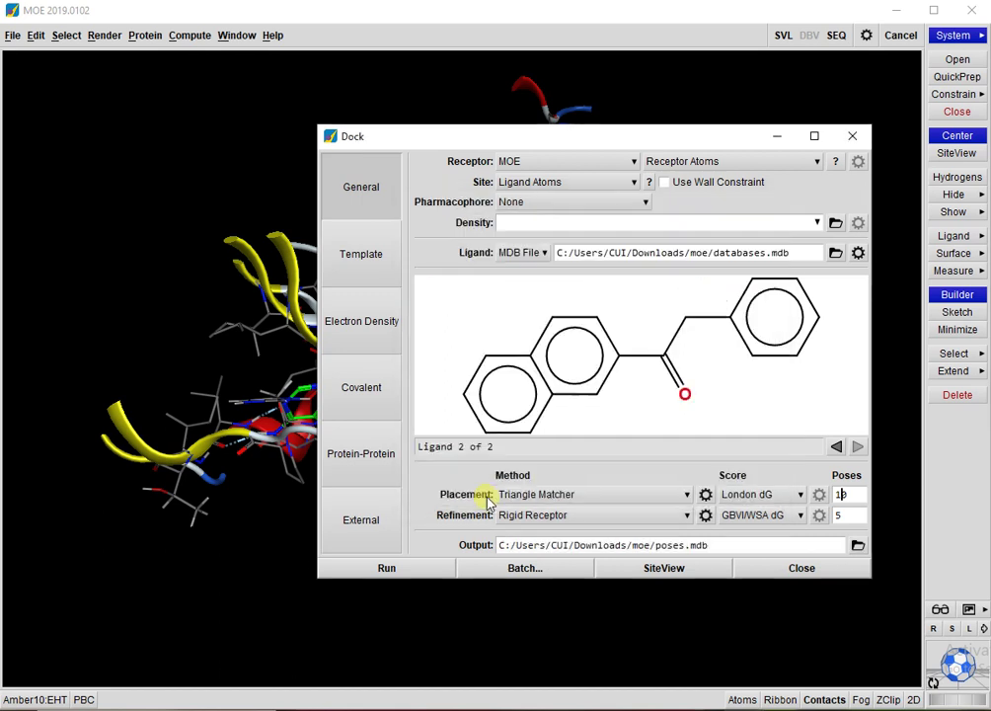
click(428, 565)
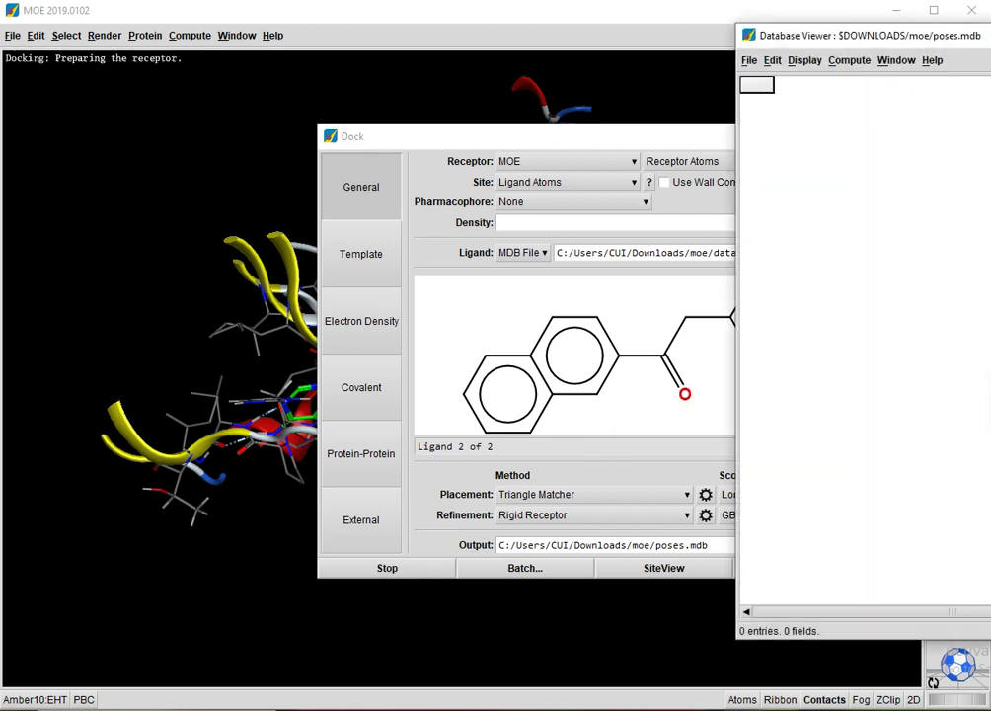
- Move the Database Viewer aside while docking finishes the first of two ligands
drag(988, 36, 743, 63)
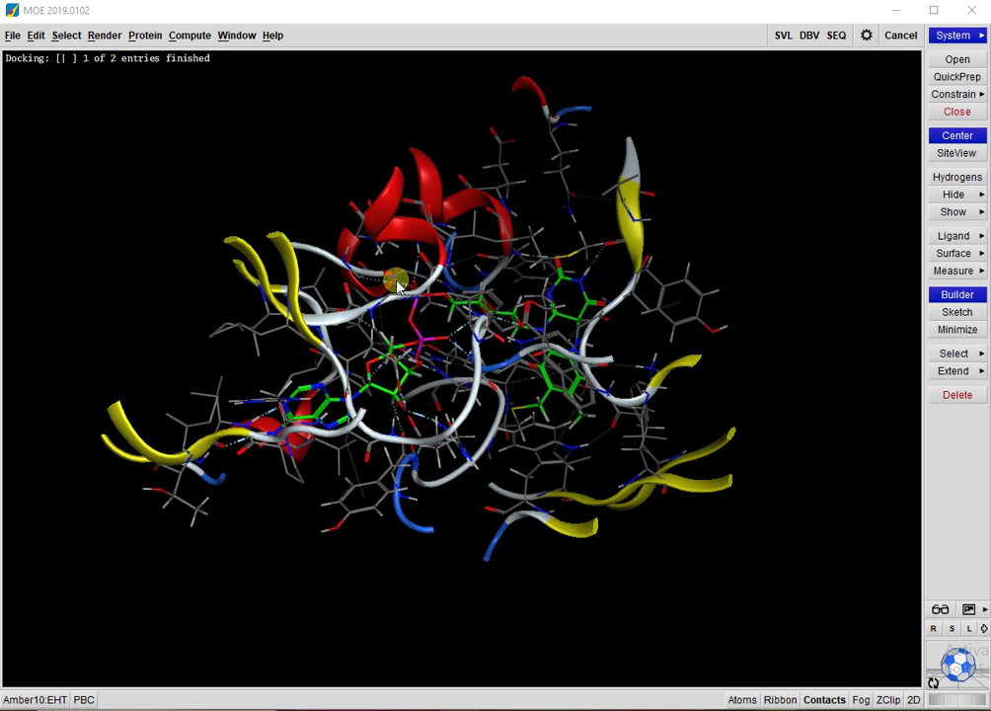
- Bring the finished poses.mdb Database Viewer forward with its 10 scored poses and open its File menu
mouse_move(746, 707)
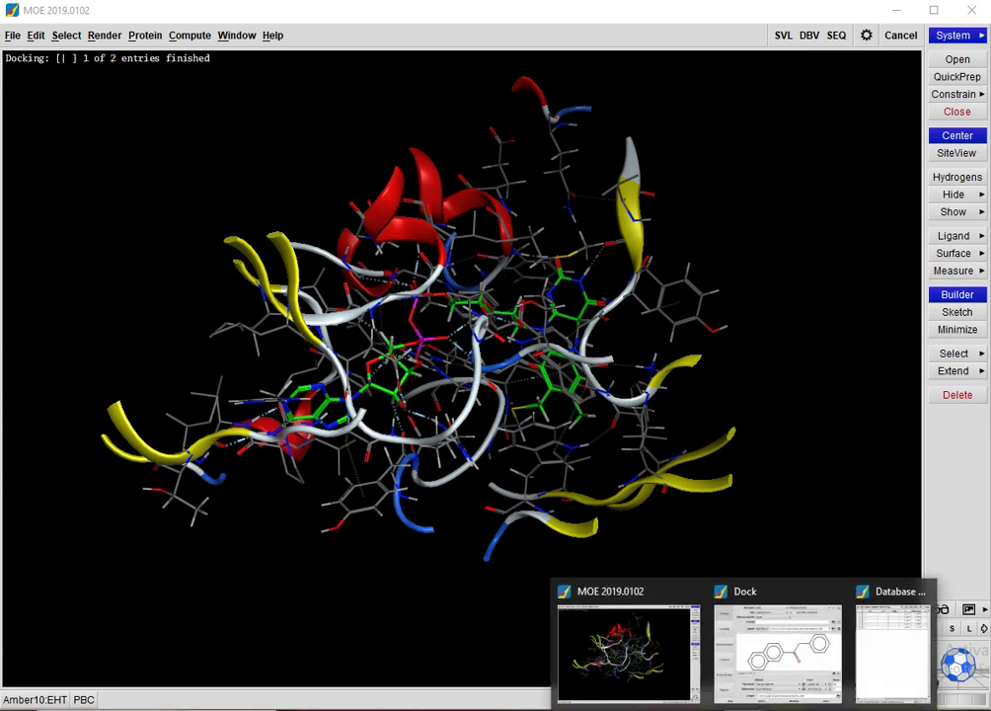
click(867, 644)
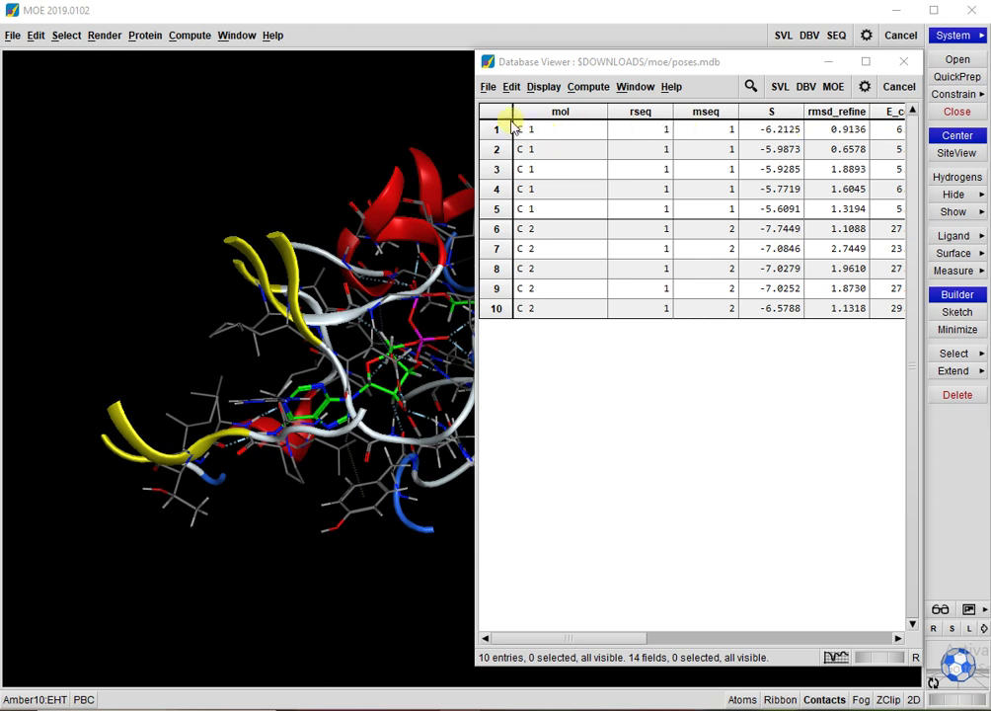
click(487, 88)
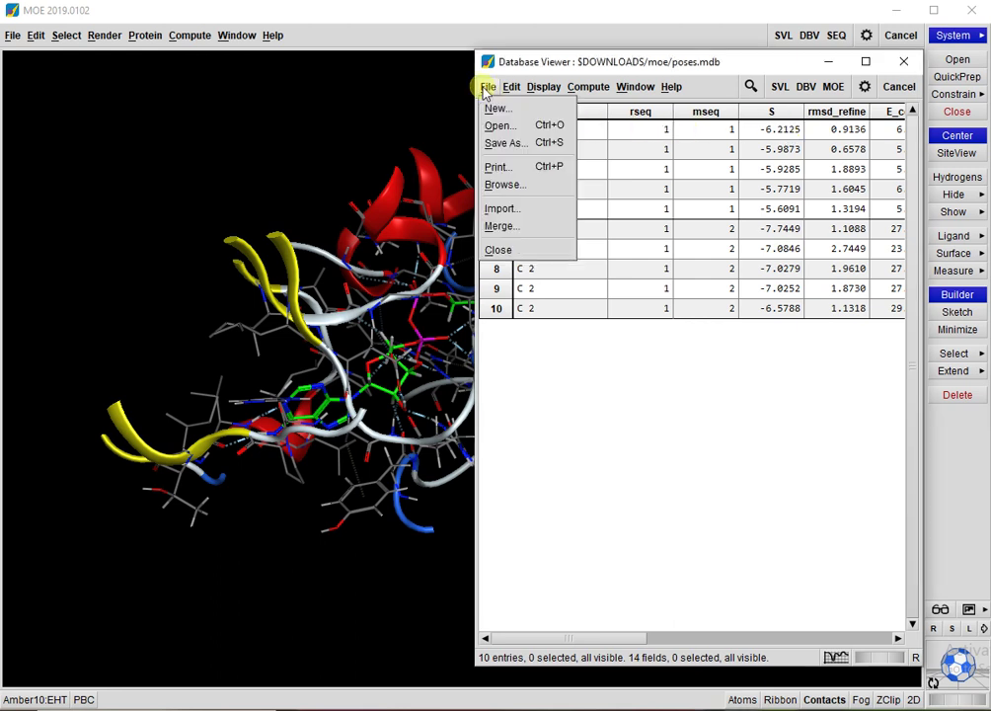
- Browse poses.mdb one pose at a time, displaying the S score and rmsd_refine fields
click(506, 190)
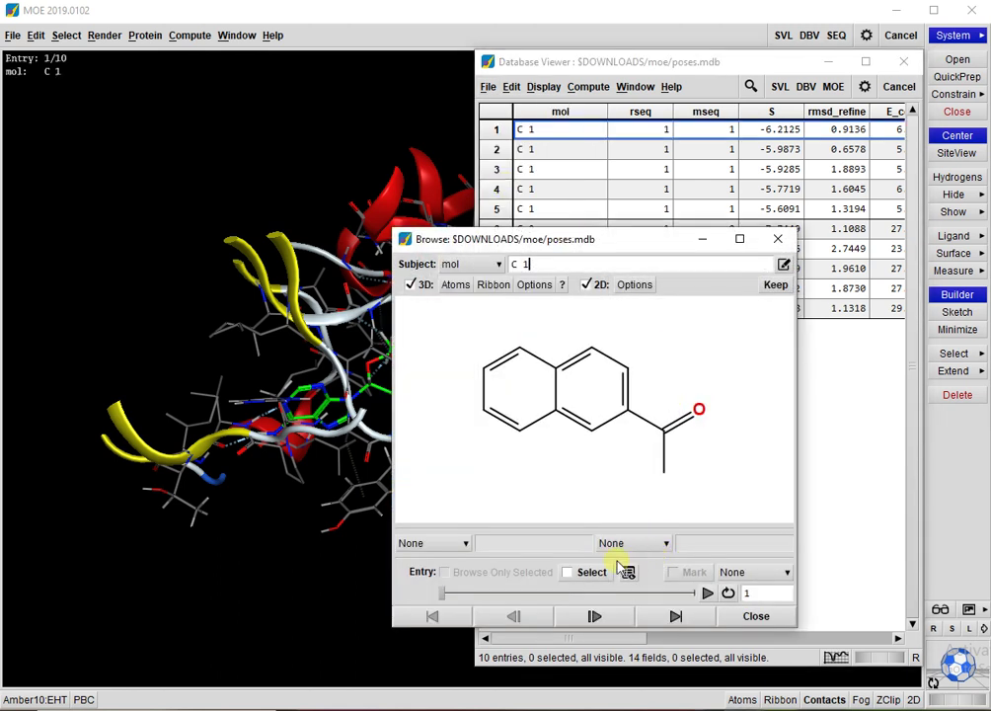
click(462, 543)
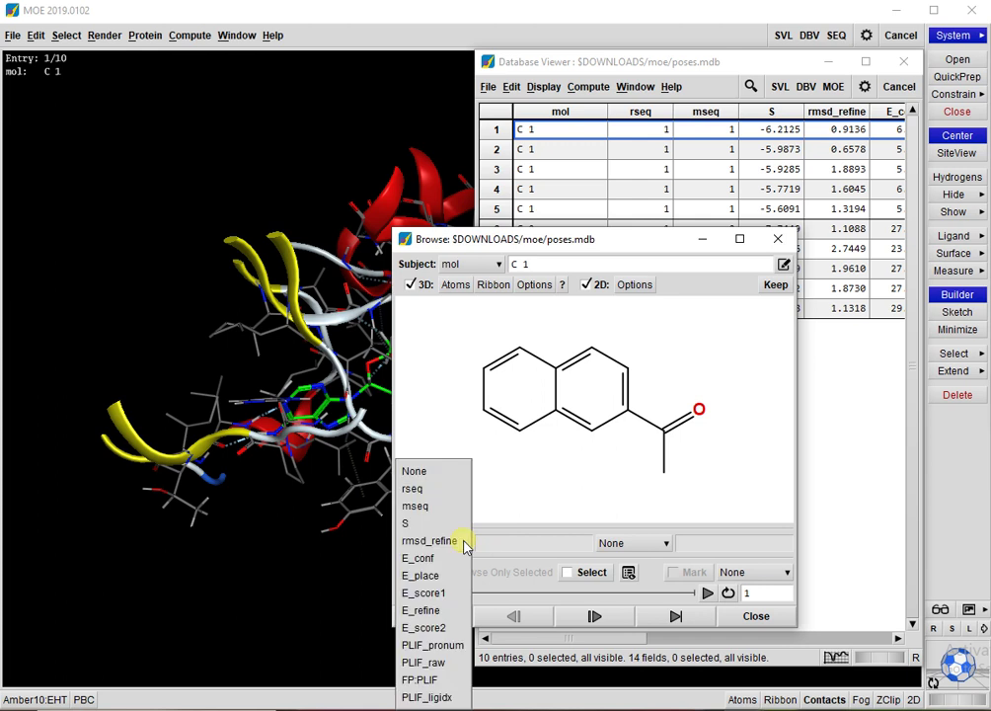
click(436, 524)
click(637, 543)
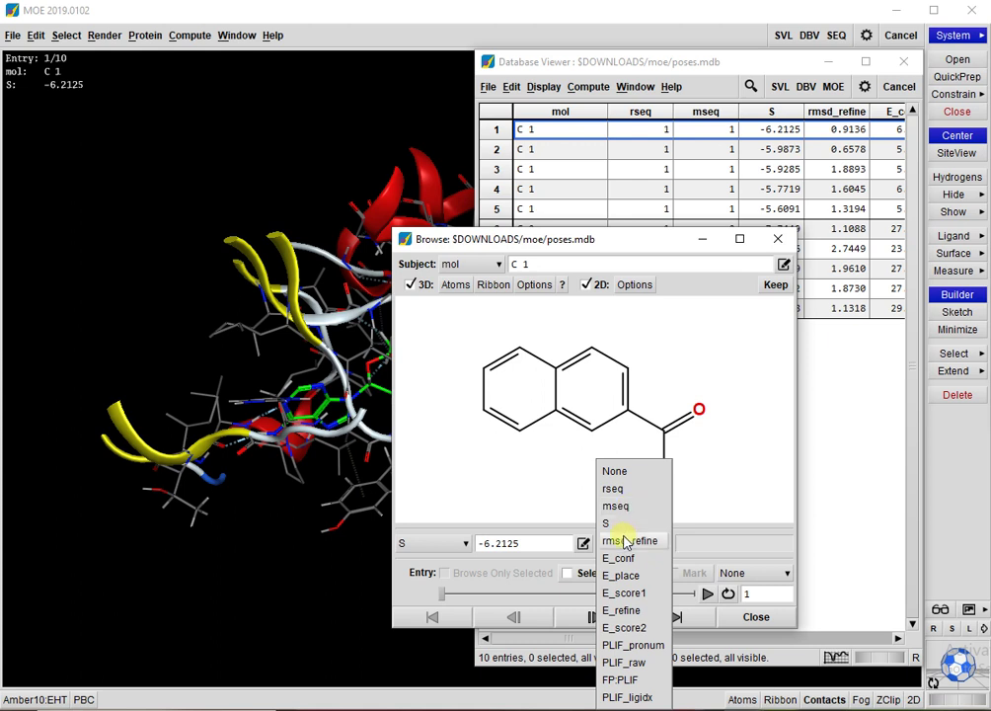
click(626, 541)
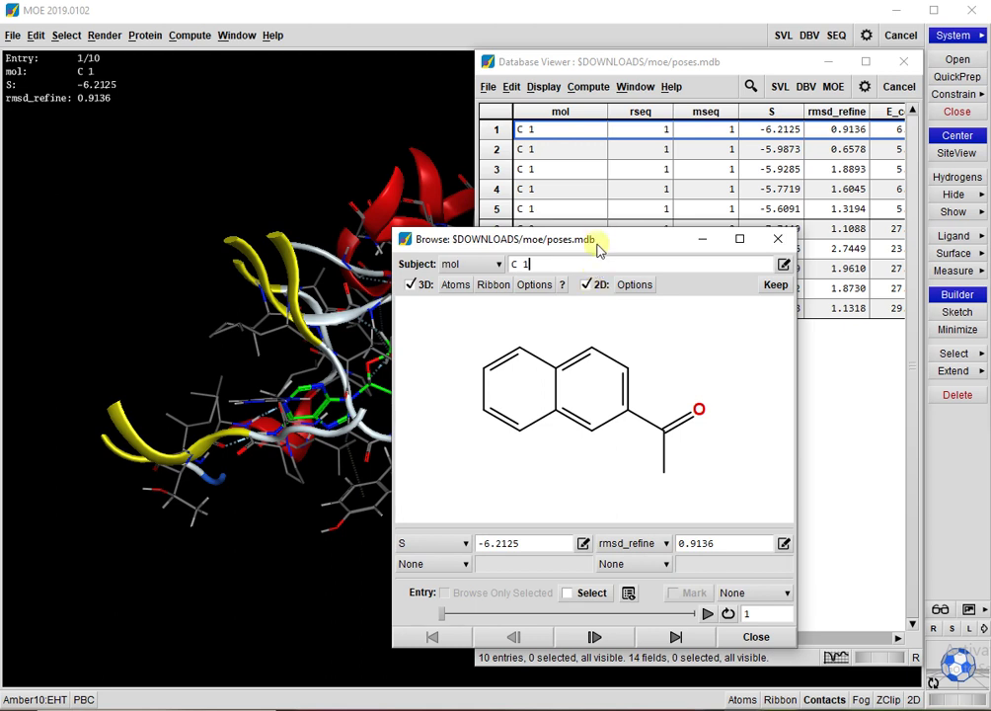
drag(601, 248, 691, 210)
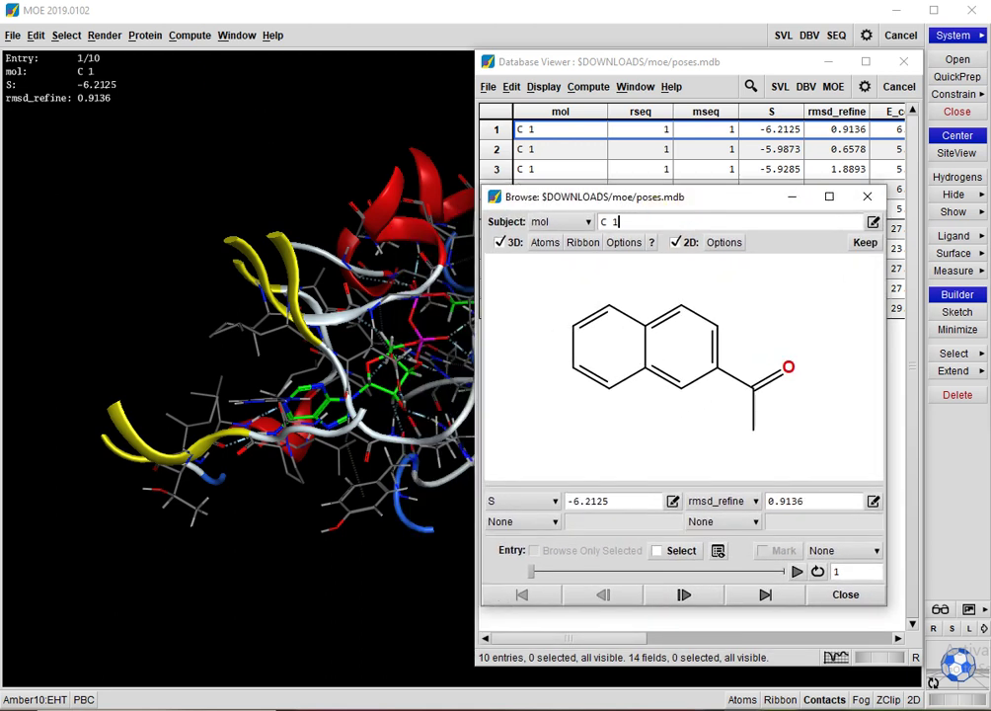
click(13, 36)
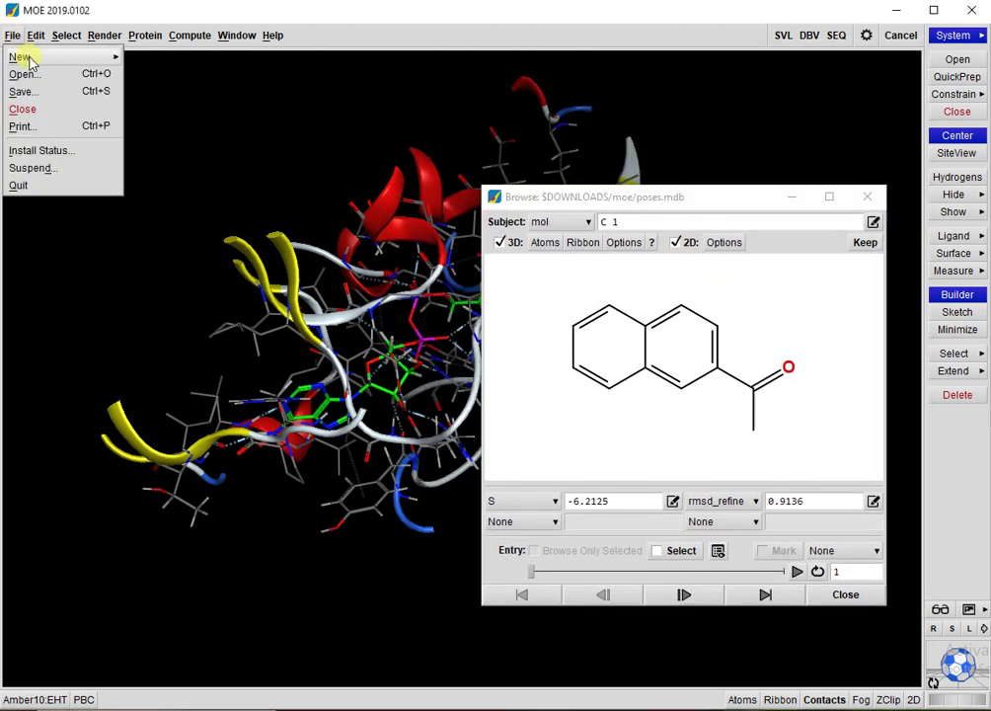
- Save pose 1 to Downloads as the Tripos MOL2 file 1-1.mol2
click(24, 89)
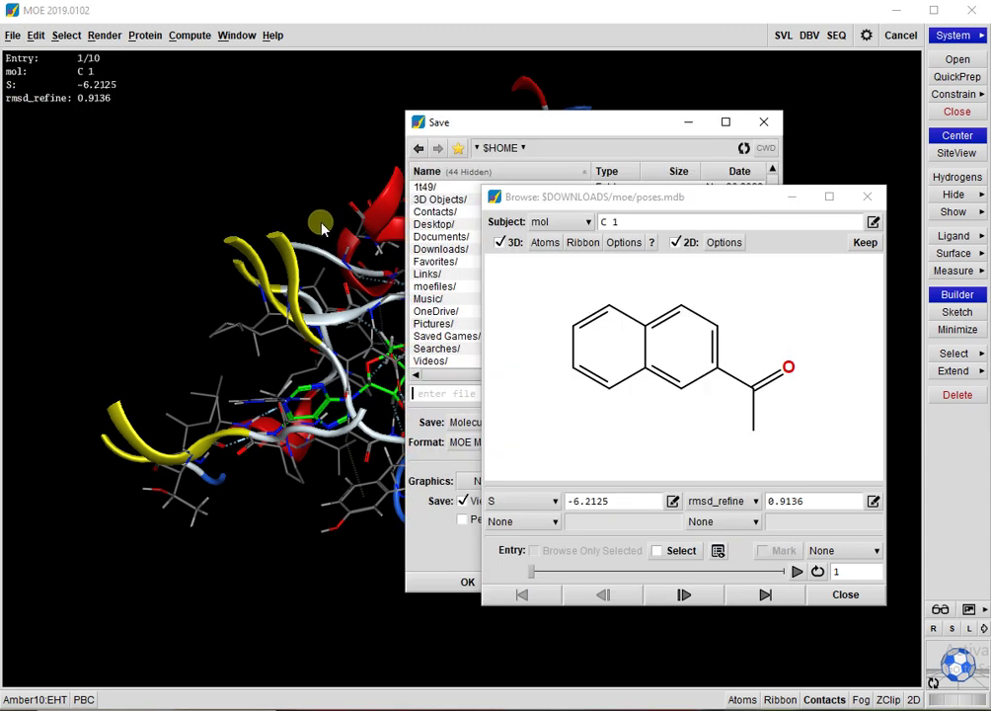
drag(474, 120, 302, 123)
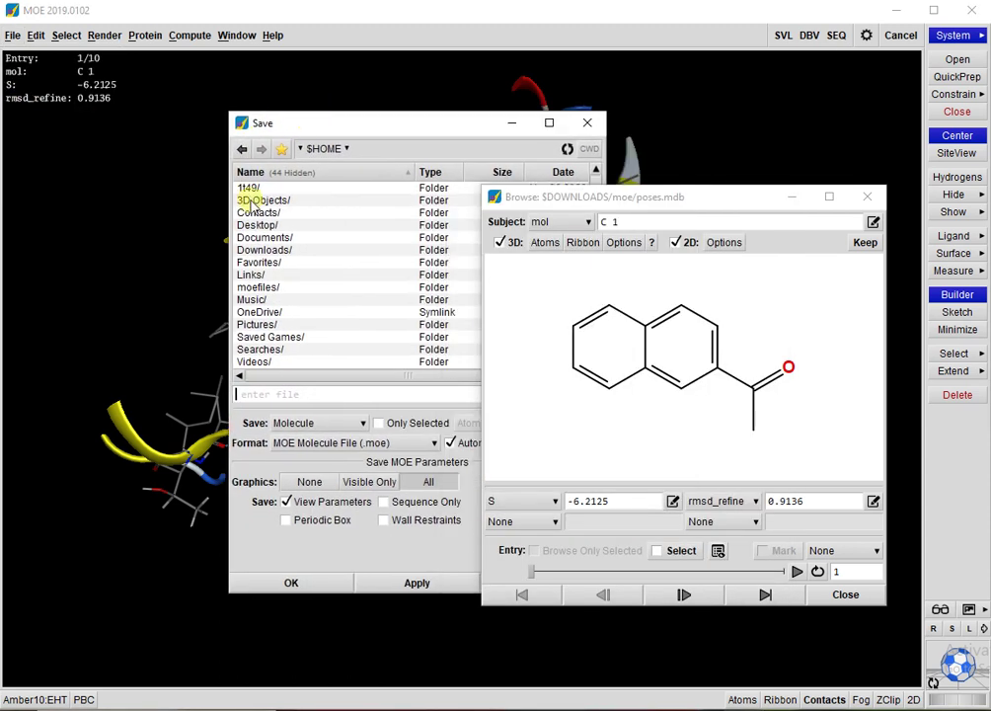
click(253, 251)
double_click(253, 251)
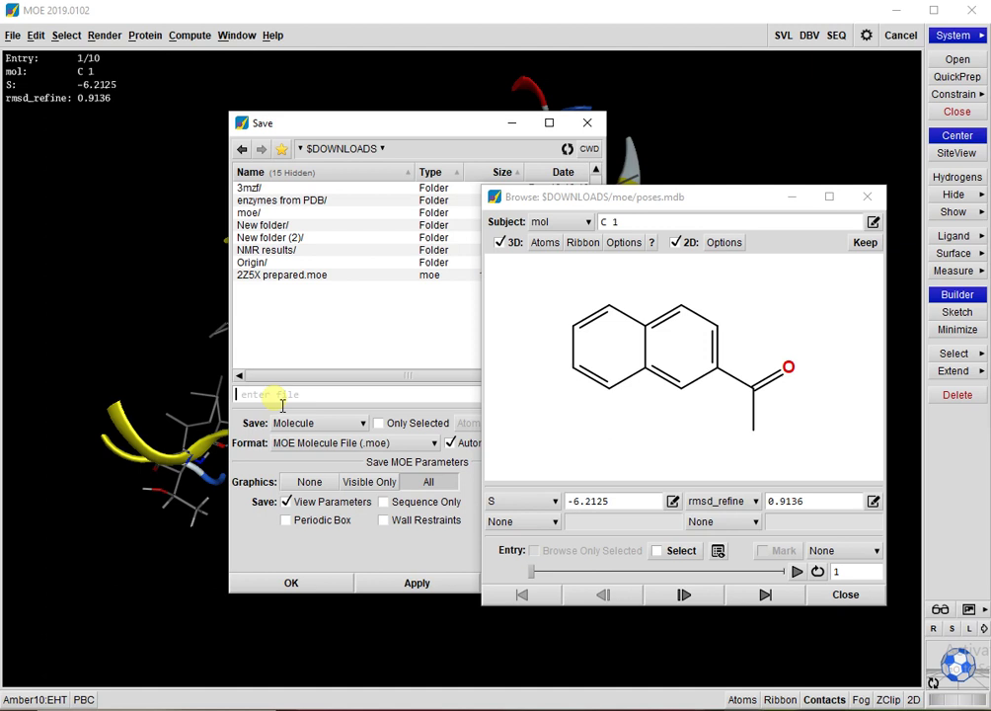
text(1-1)
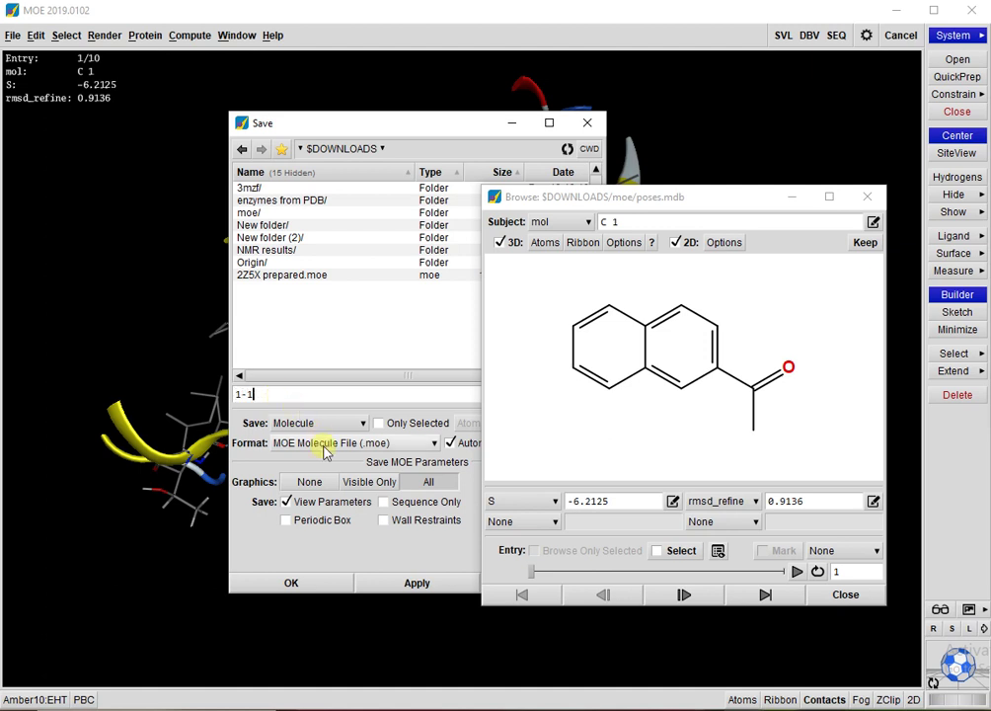
click(326, 450)
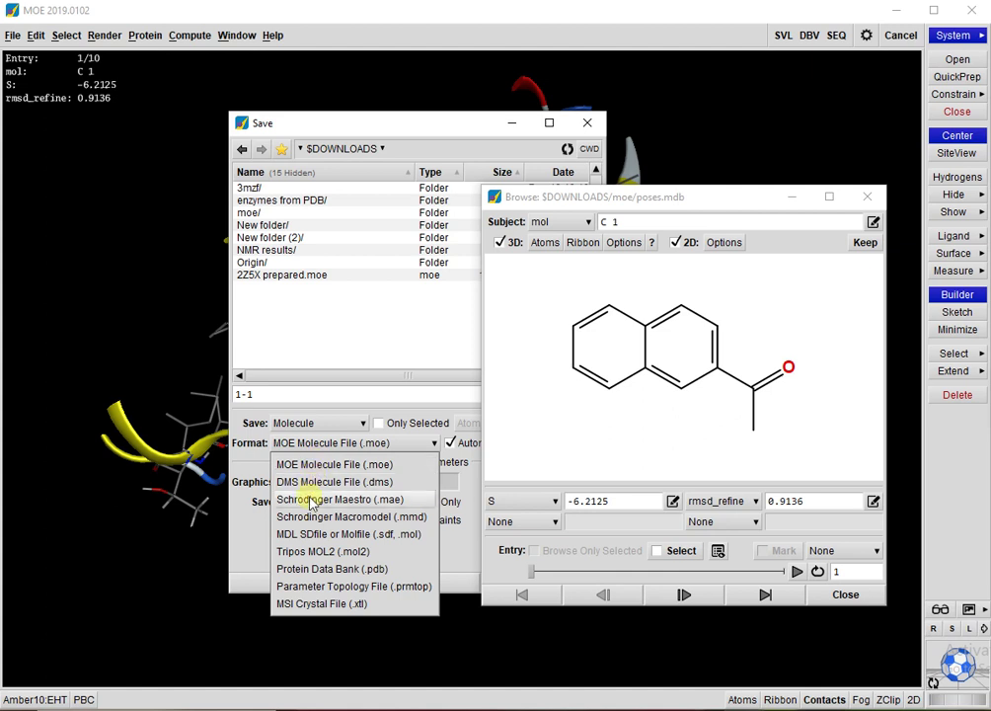
click(314, 553)
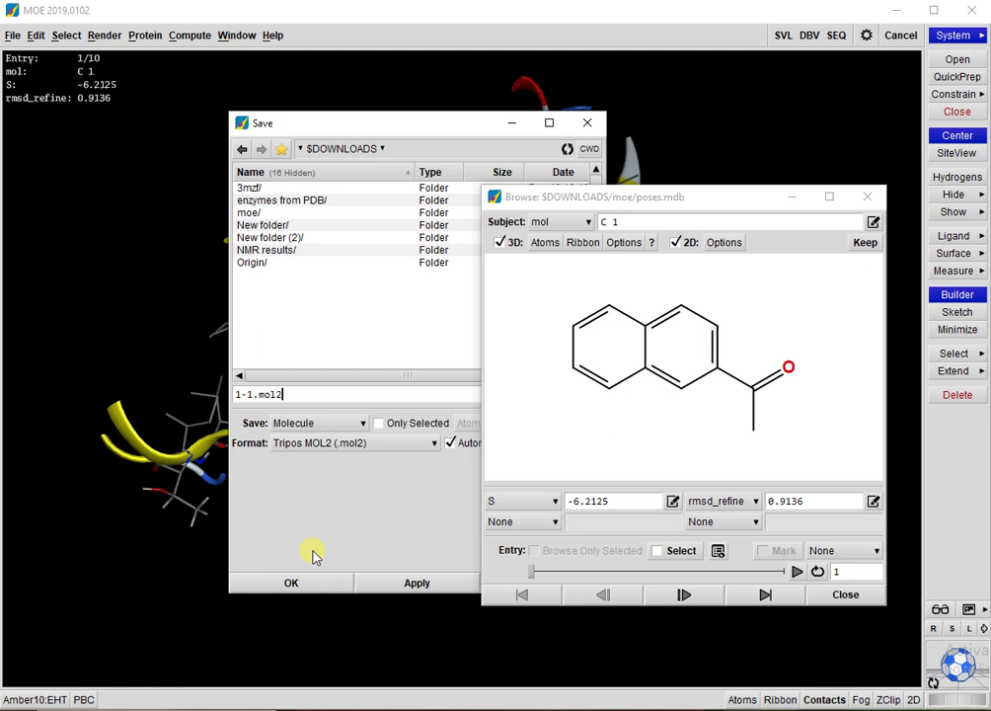
click(304, 585)
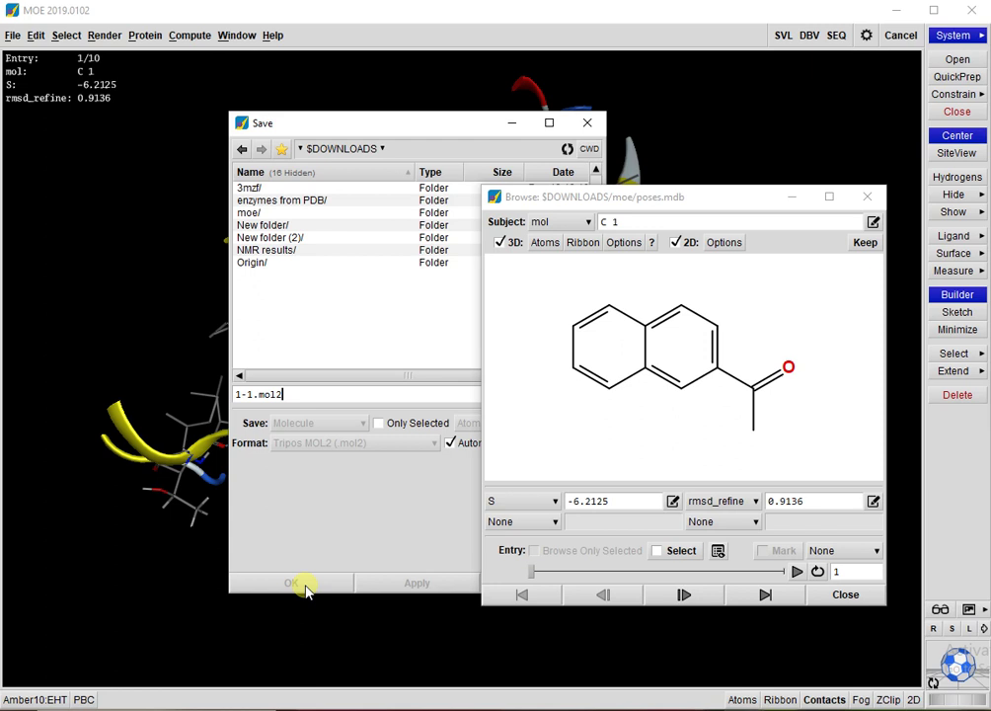
- Step to pose 2 and save it to Downloads as Tripos MOL2 file 1-2.mol2
click(681, 596)
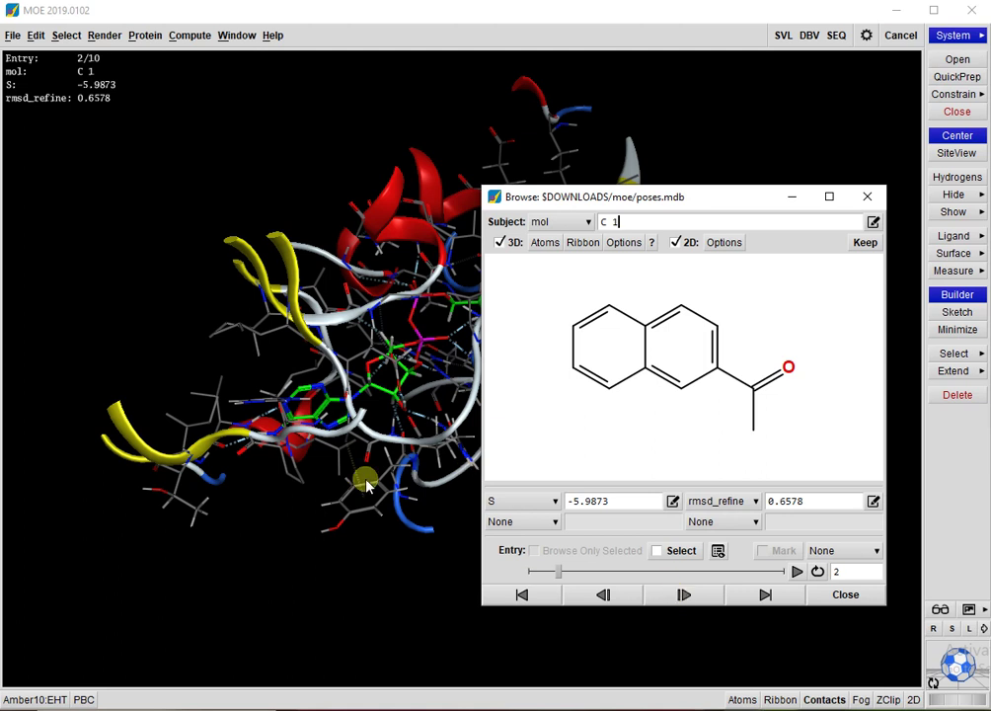
click(272, 520)
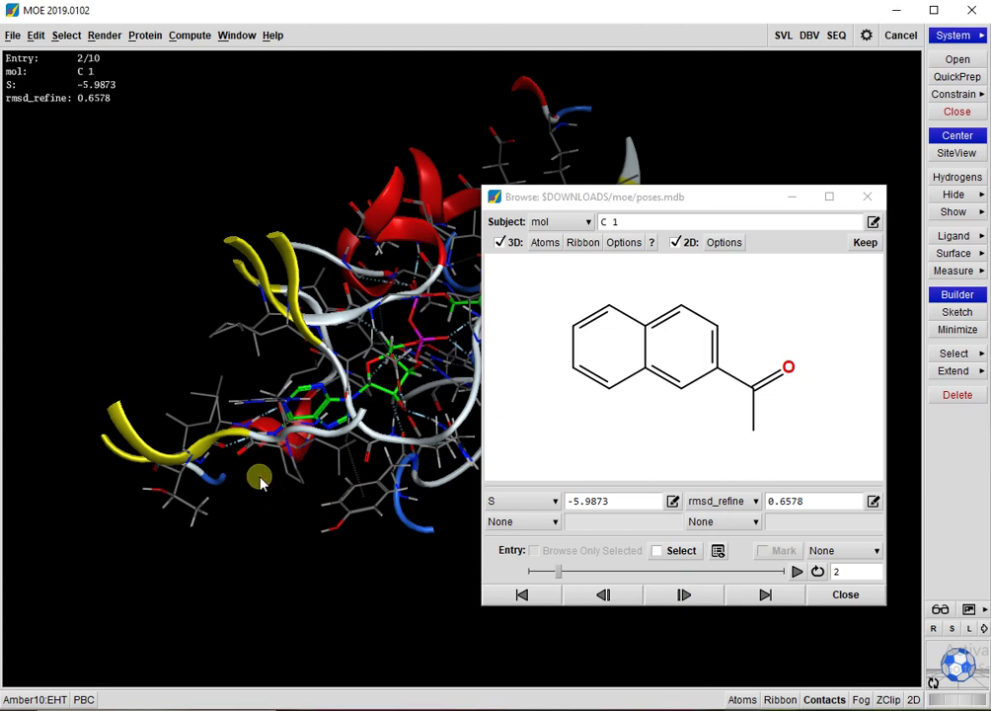
key(ctrl+s)
drag(439, 139, 279, 124)
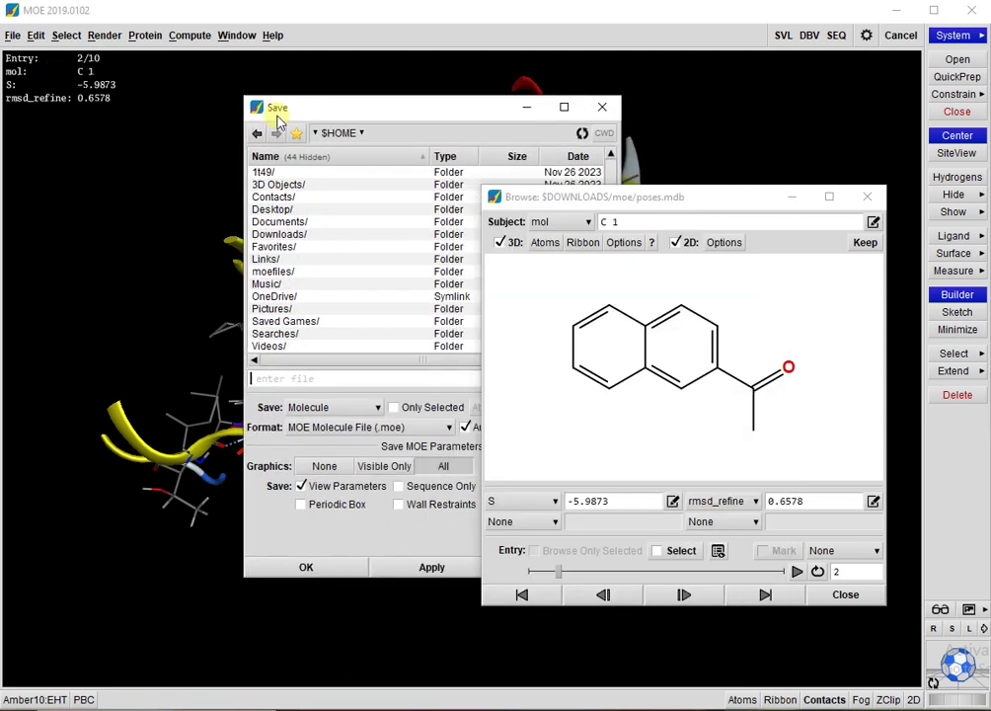
double_click(267, 234)
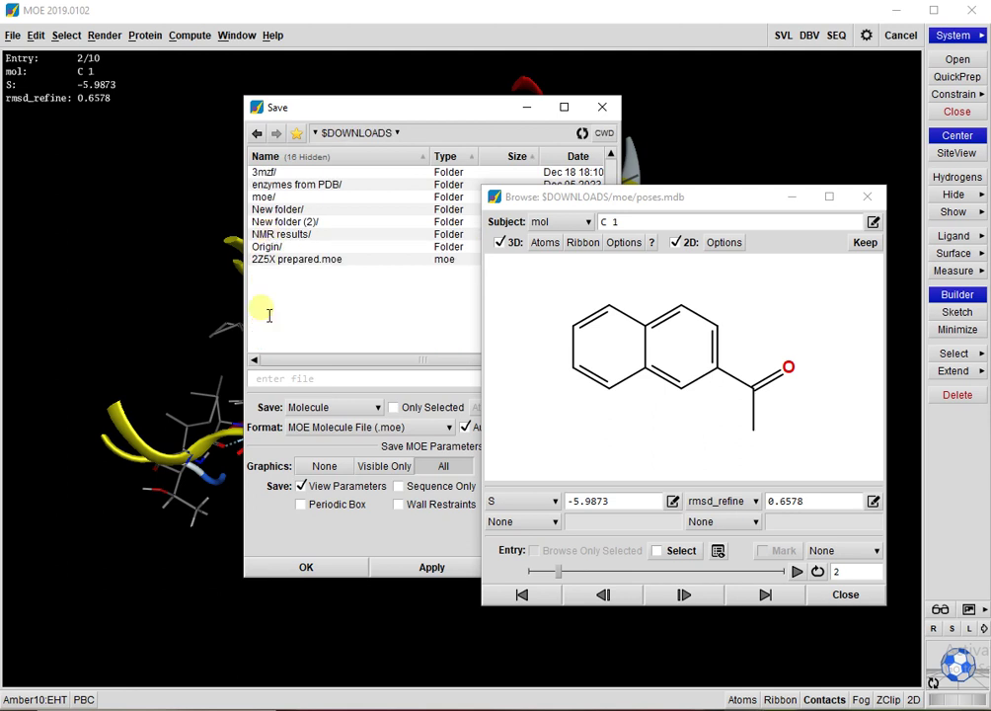
click(287, 379)
text(1)
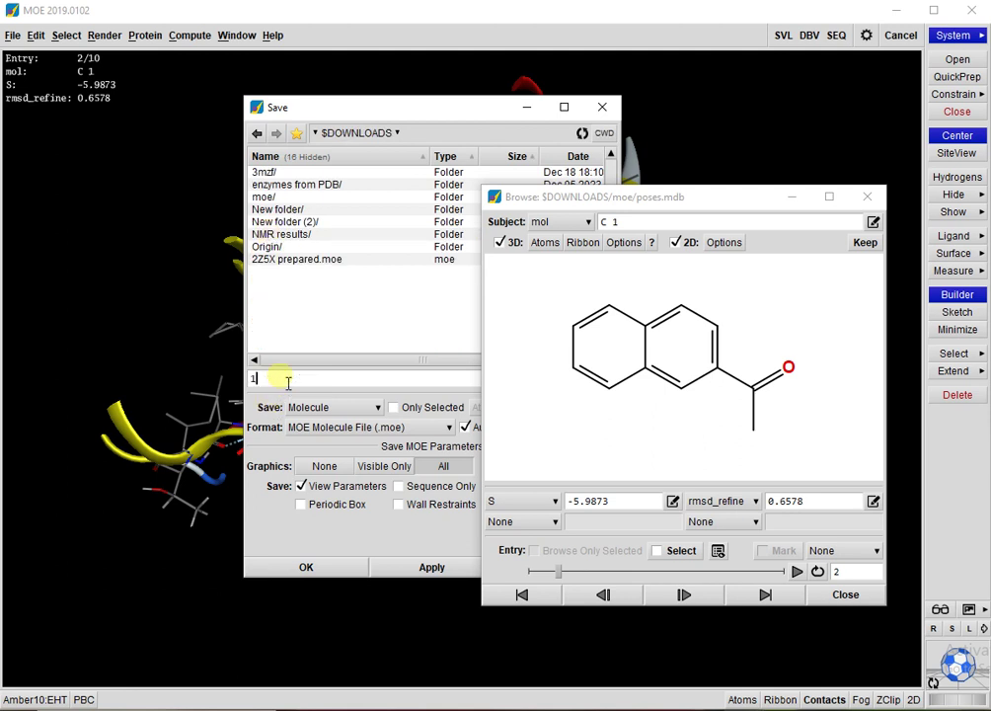
text(-2)
click(322, 431)
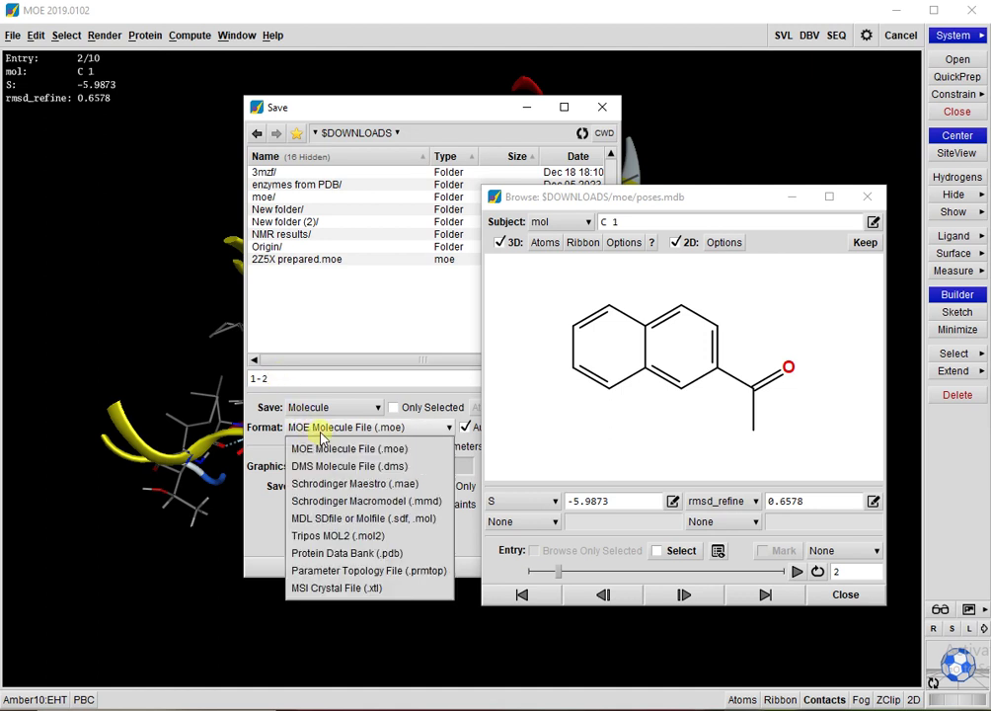
click(306, 535)
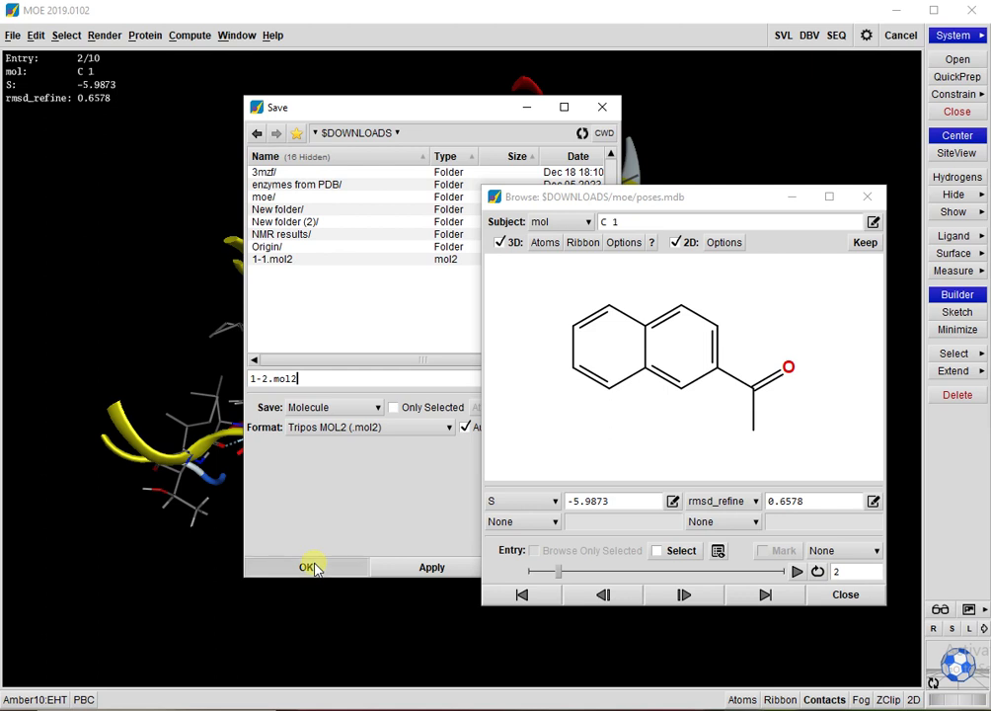
click(310, 565)
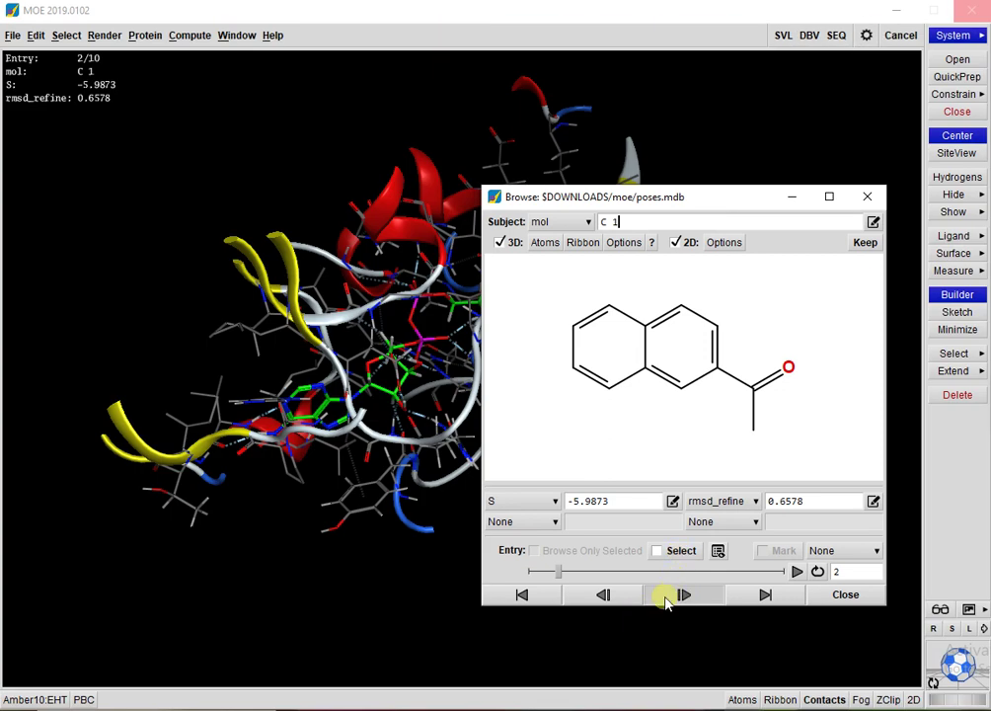
- Step to pose 4 and save it to Downloads as Tripos MOL2 file 1-3.mol2
click(681, 595)
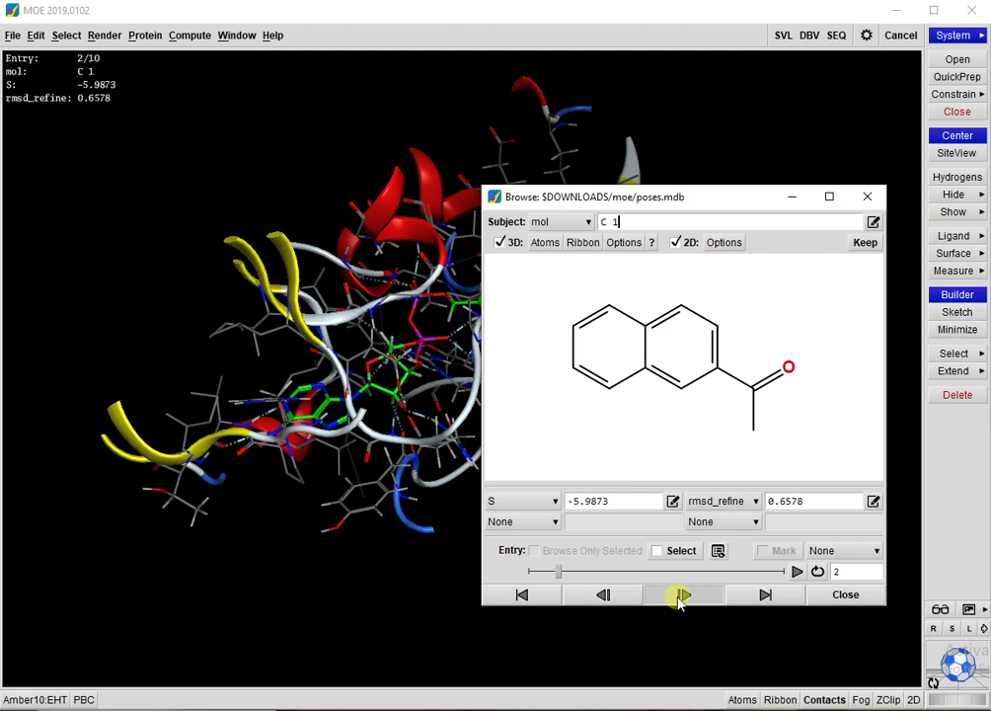
click(681, 596)
key(ctrl+s)
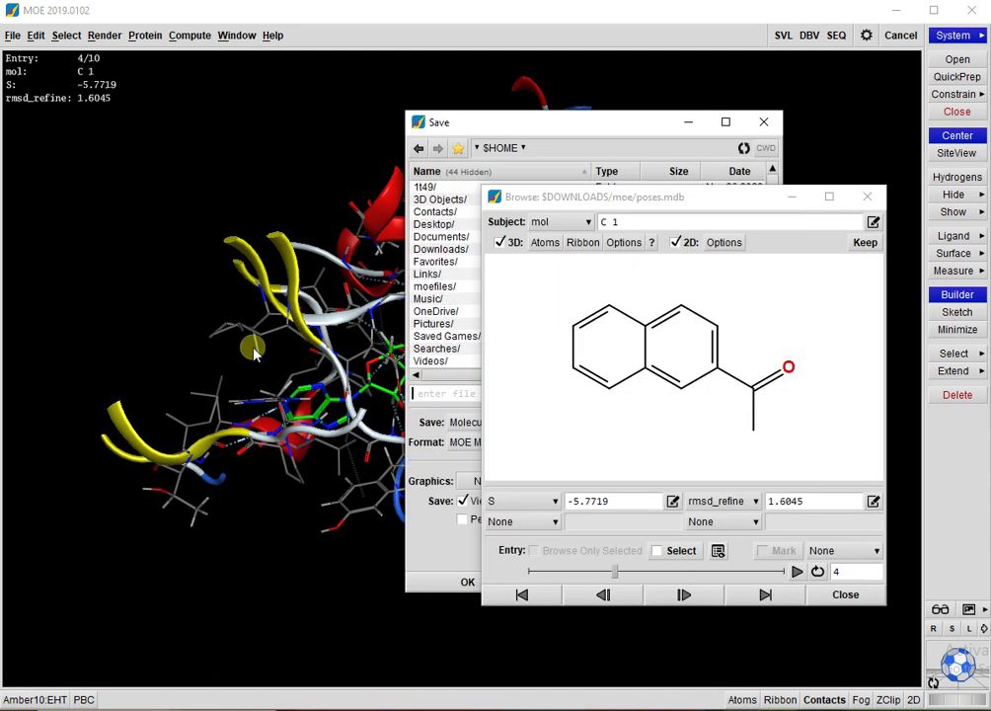
double_click(424, 247)
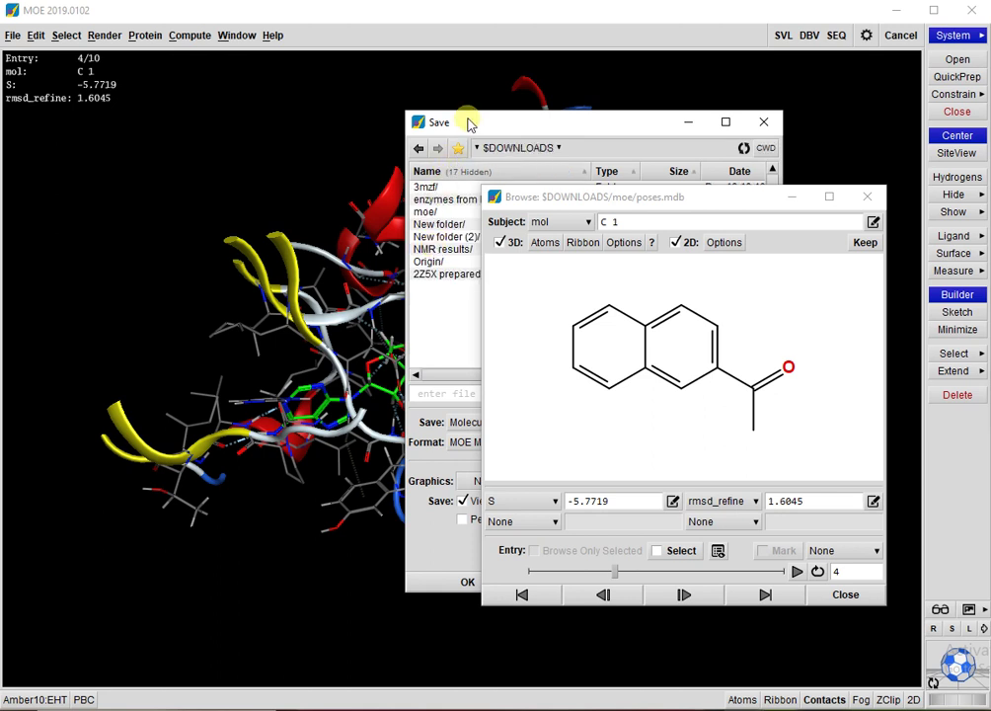
drag(469, 121, 237, 100)
click(214, 376)
text(1-)
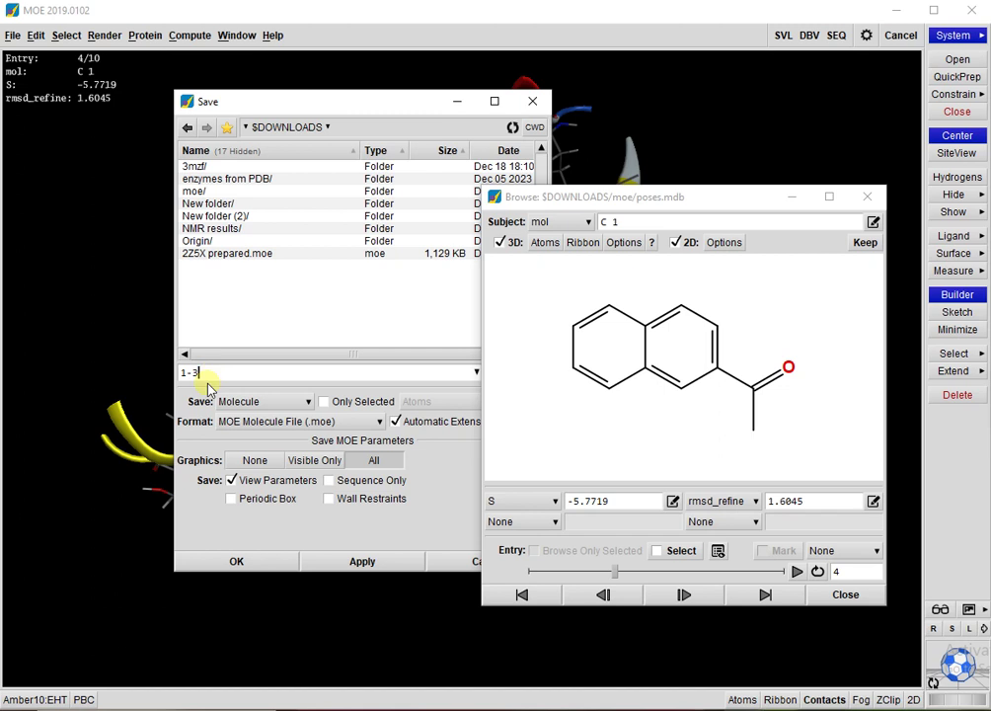
text(3)
click(255, 422)
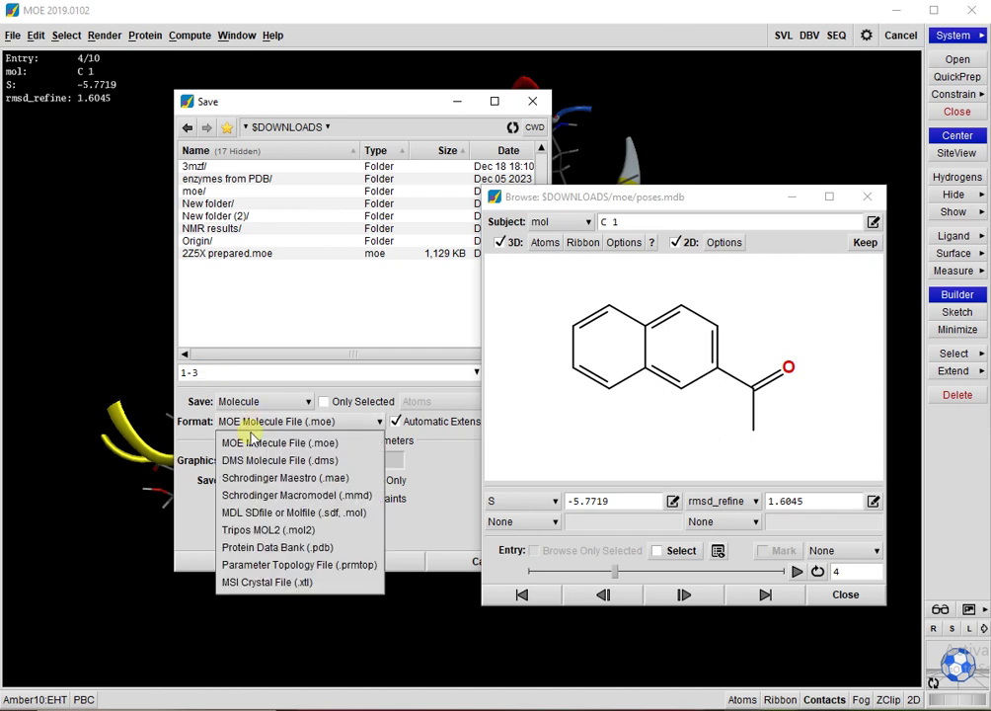
click(248, 532)
click(242, 559)
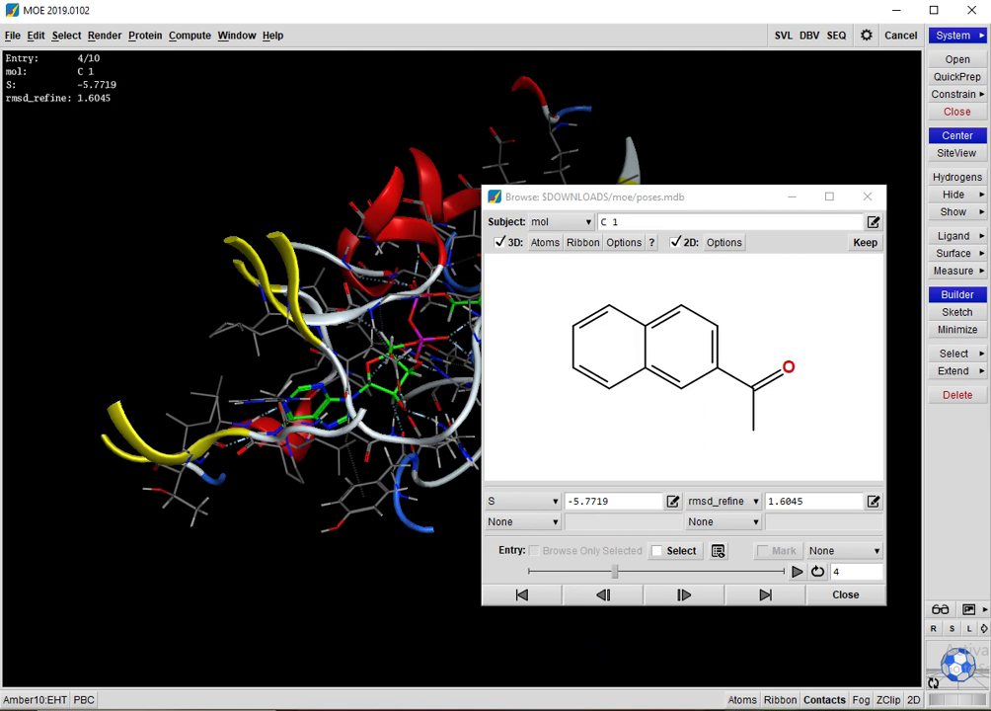
- Minimize the Database Viewer and Browse windows, leaving pose 5 (S -5.6091) in the 3D view
mouse_move(750, 710)
click(790, 679)
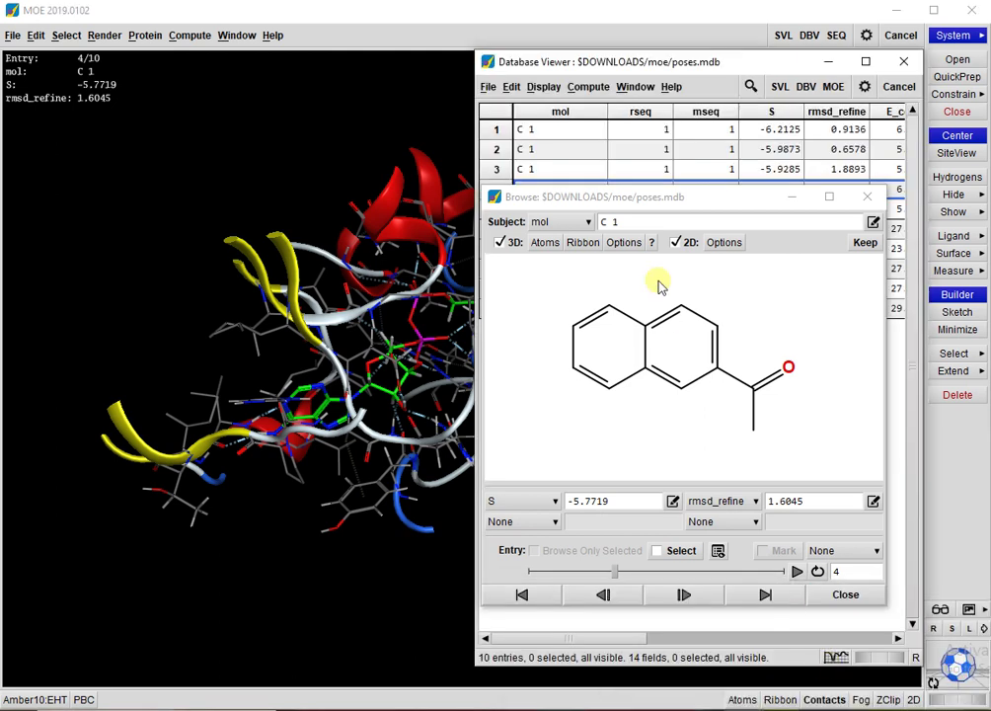
click(791, 197)
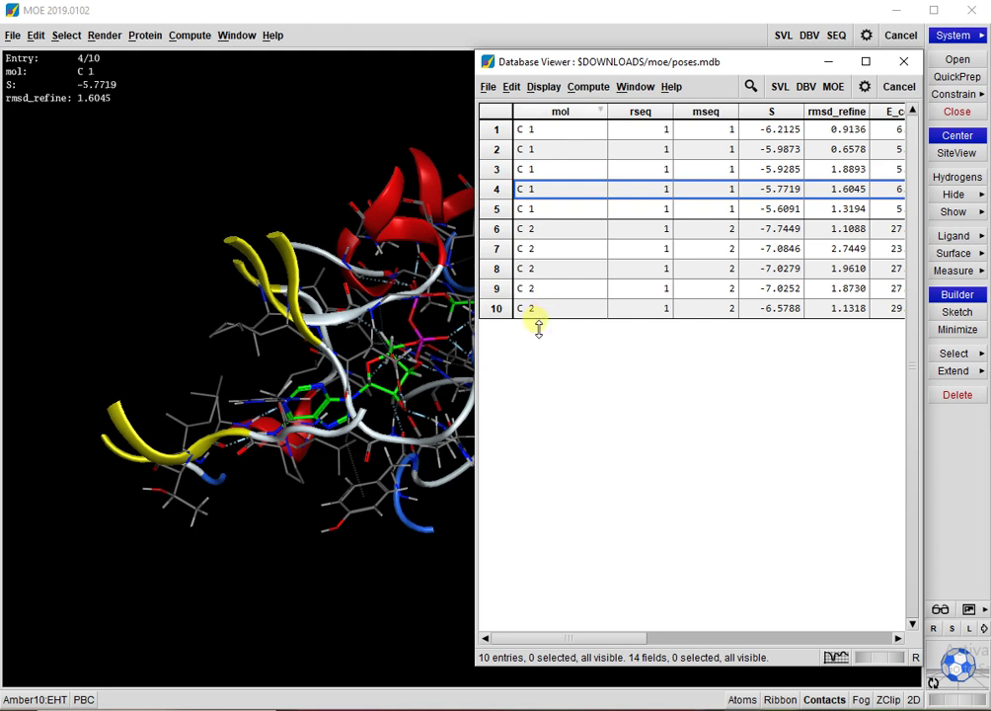
click(453, 492)
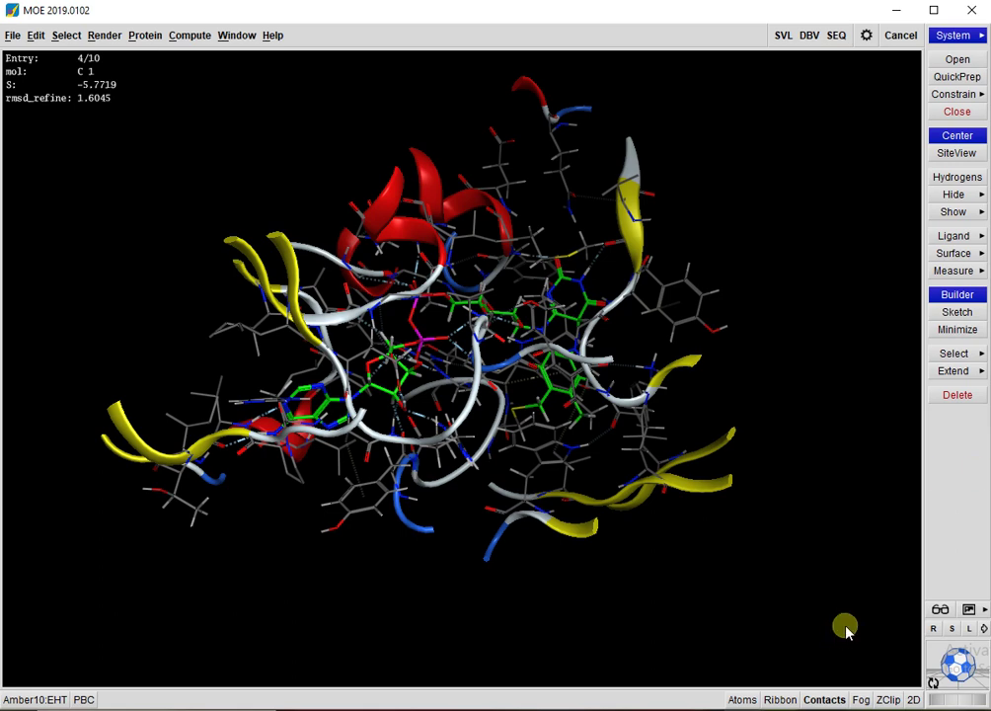
mouse_move(740, 701)
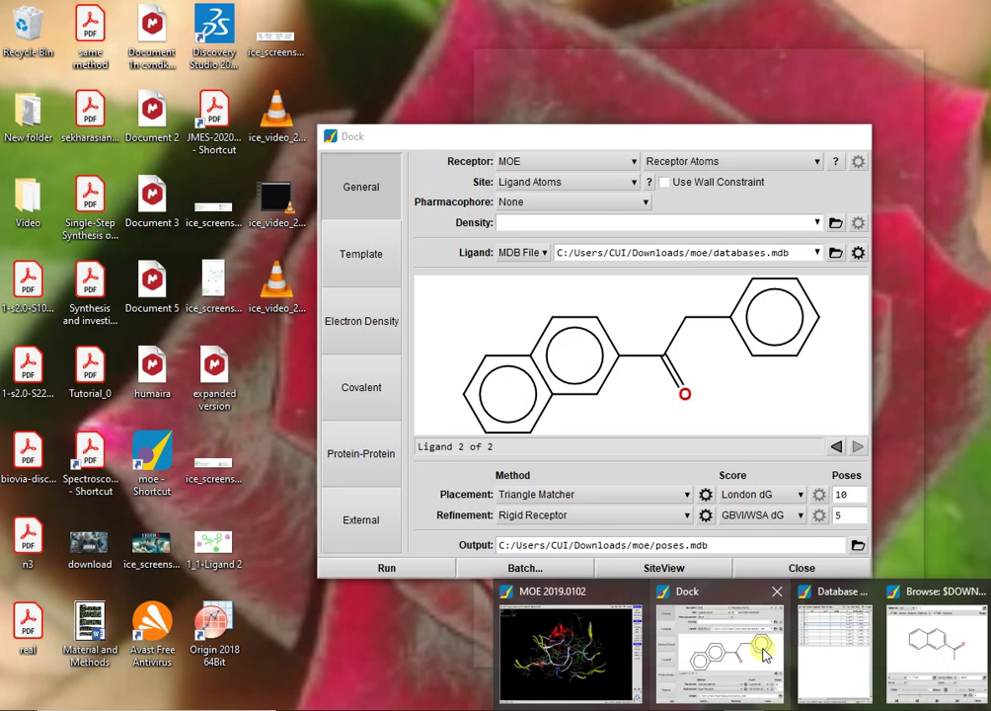
click(763, 642)
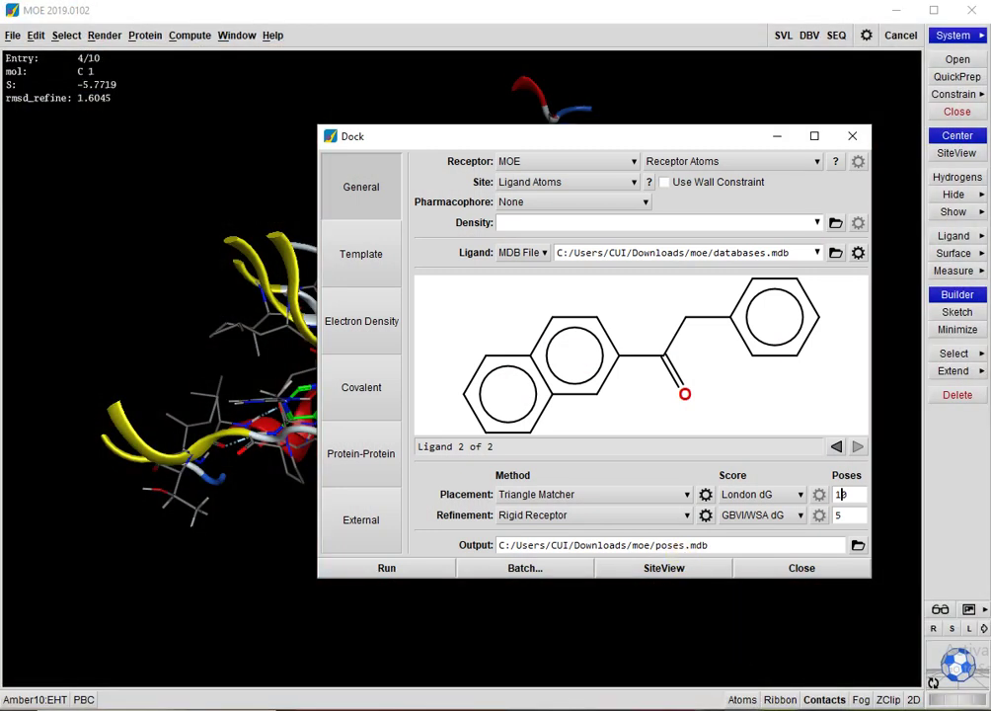
mouse_move(740, 703)
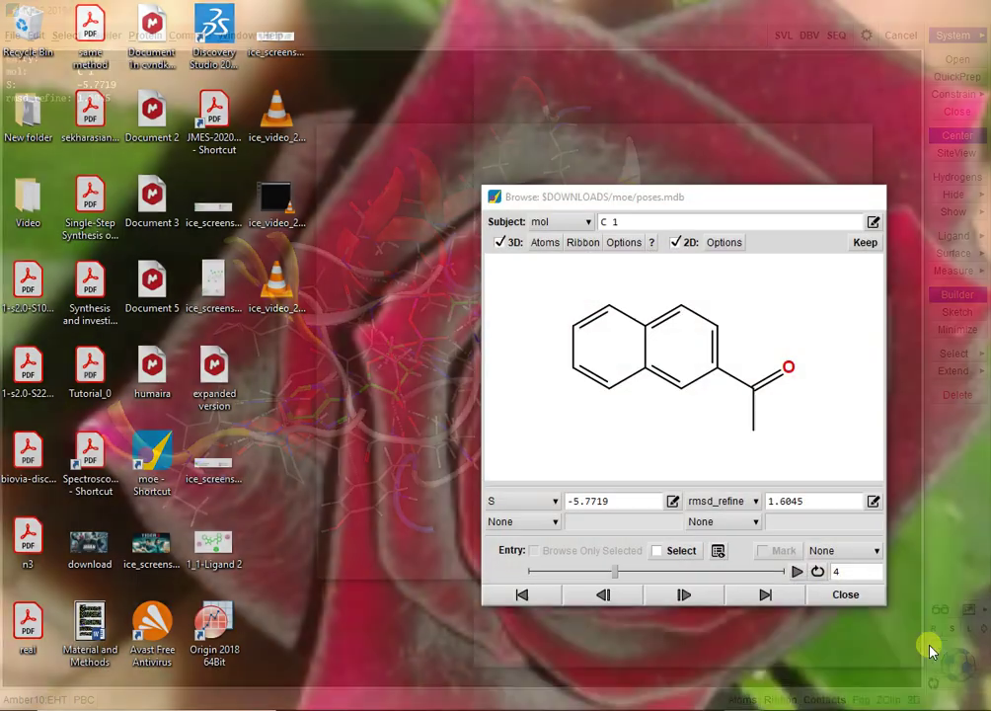
click(929, 647)
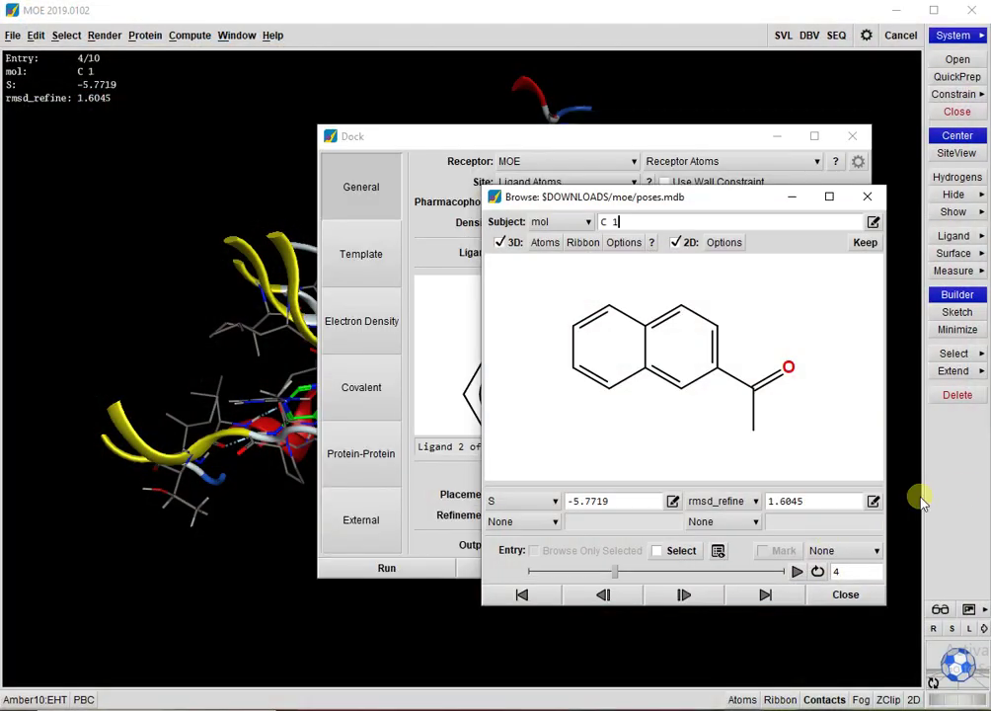
click(792, 195)
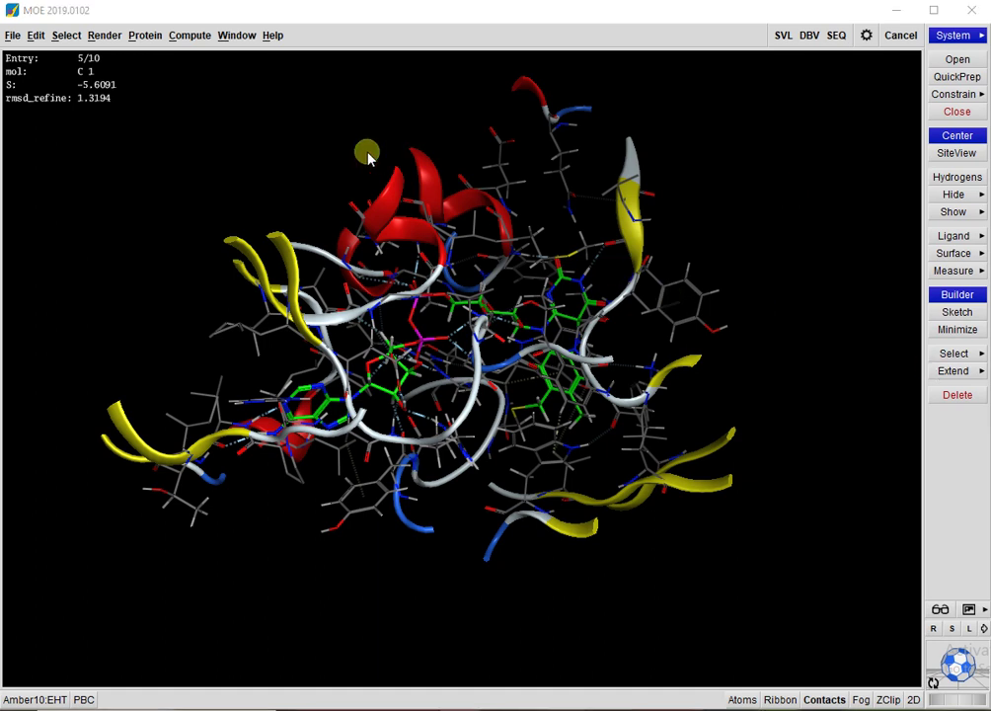
- Open the Ligand Interactions diagram for pose 5 and maximize its window to full screen
click(202, 36)
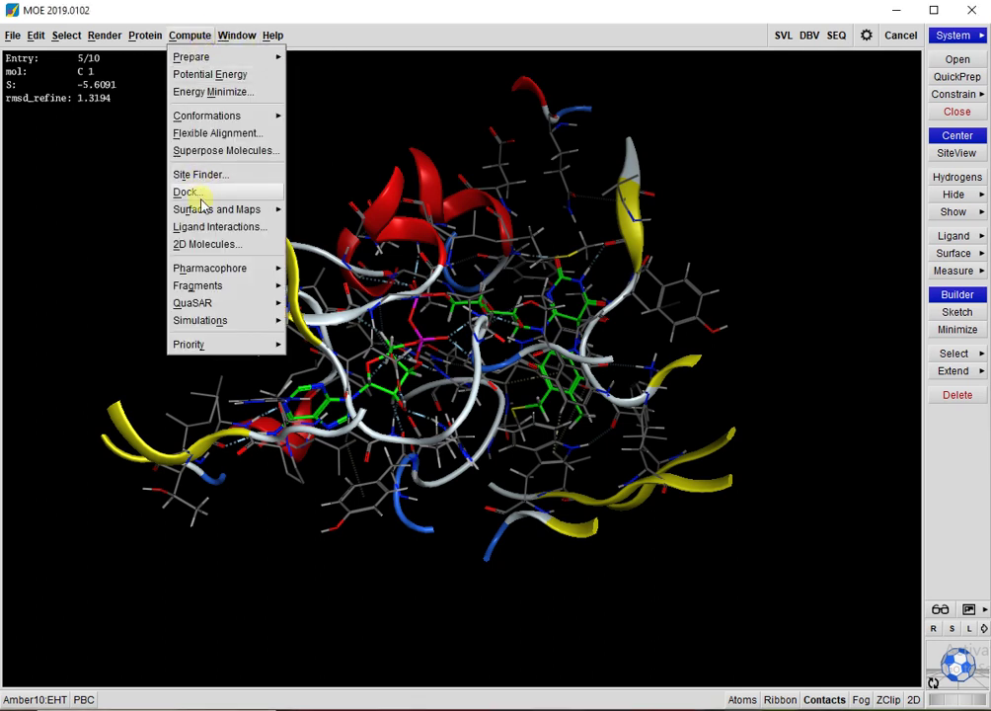
click(196, 228)
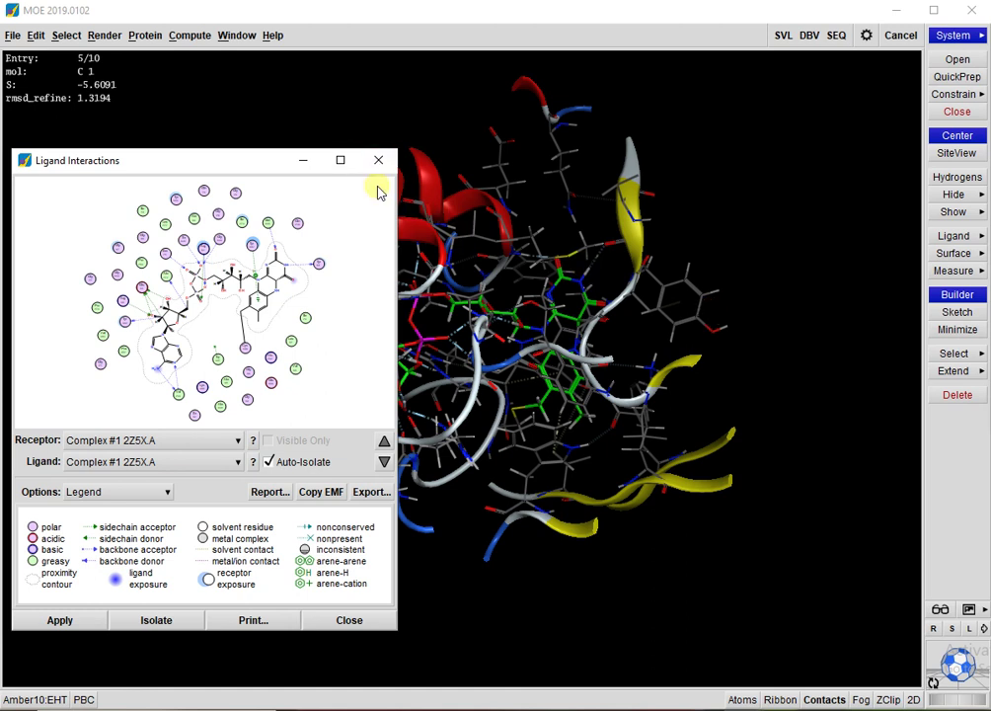
click(342, 161)
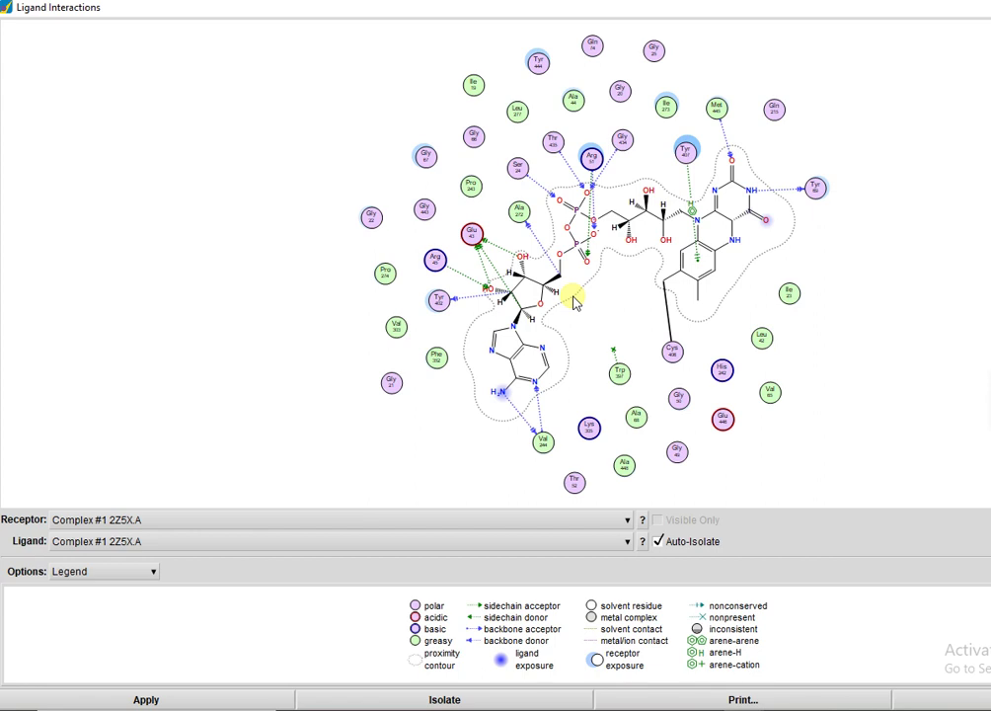
- Review the 2D contact style and residue colour settings, keeping metal residues on automatic colouring
click(151, 574)
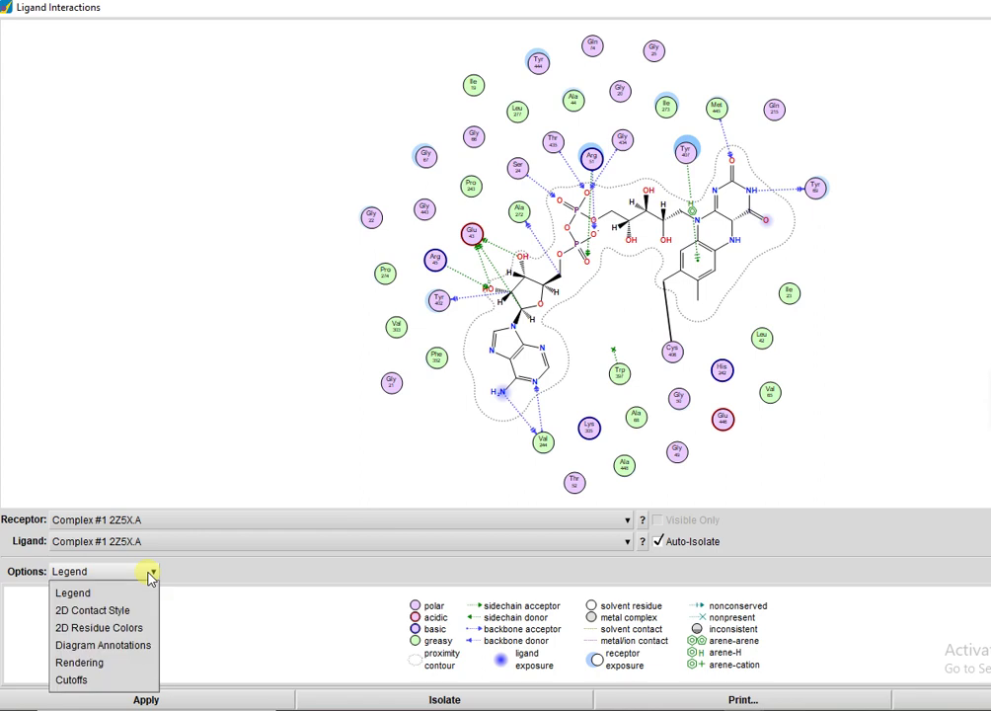
click(114, 610)
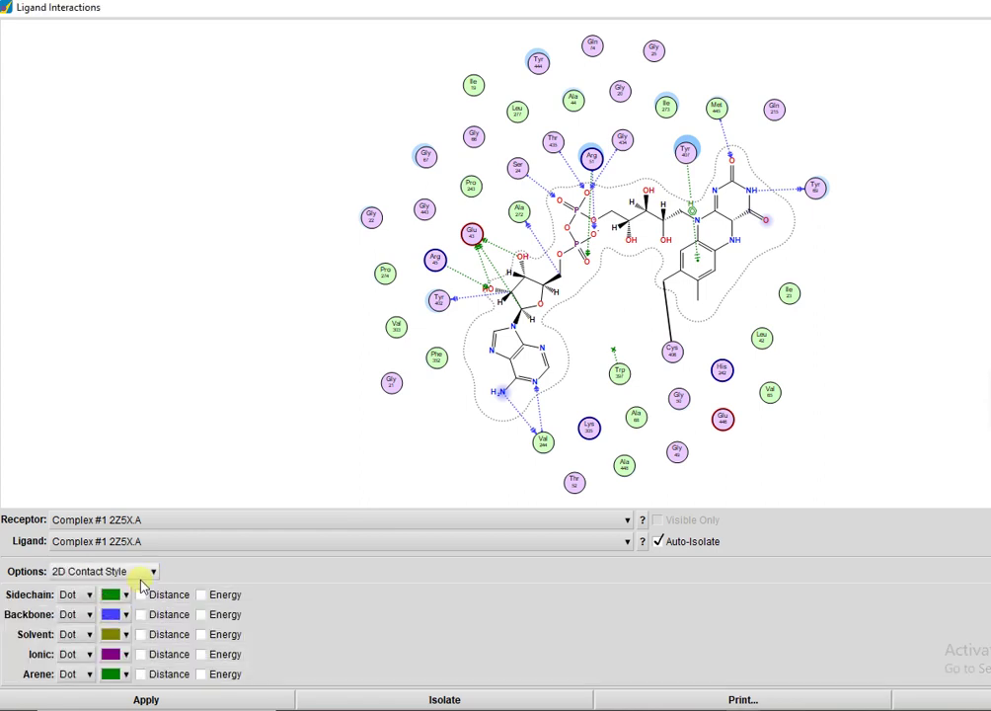
click(149, 573)
click(110, 628)
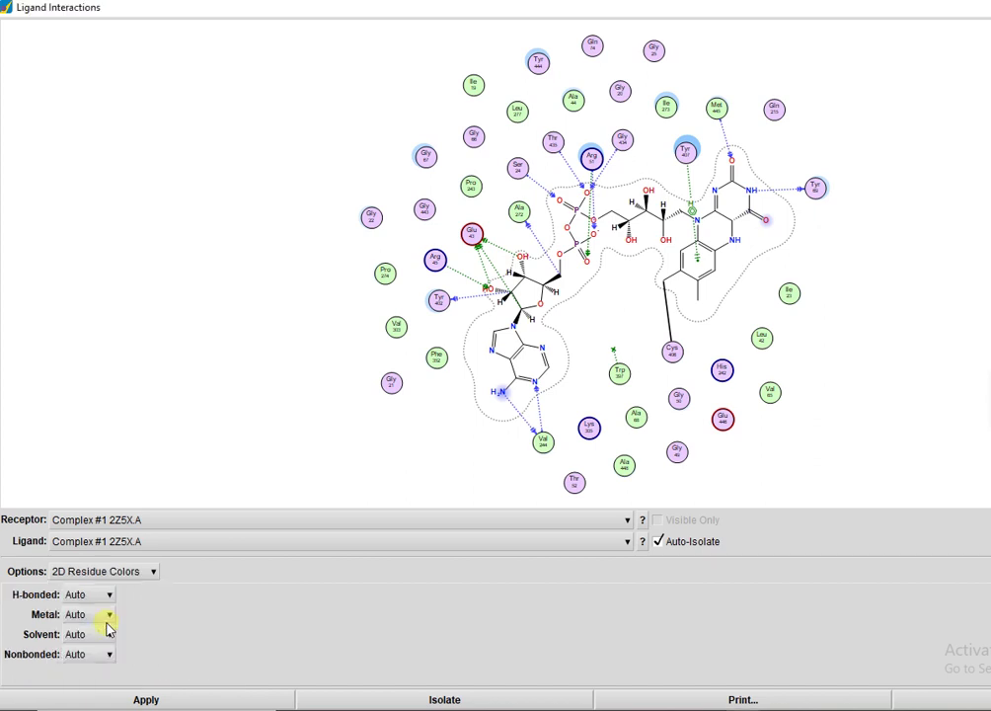
click(107, 619)
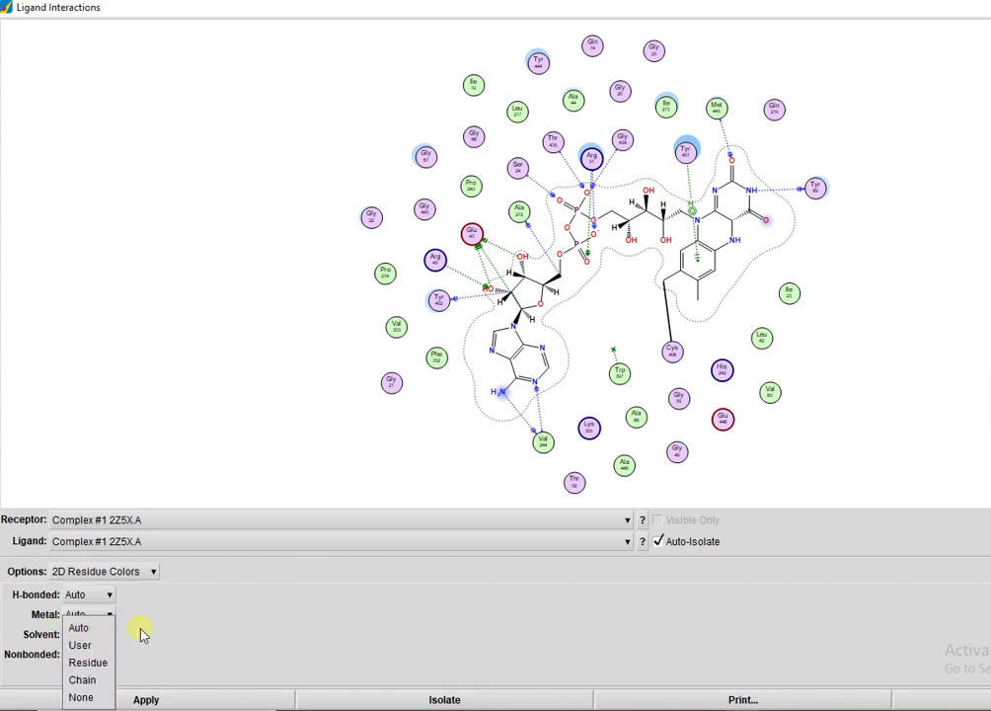
click(143, 633)
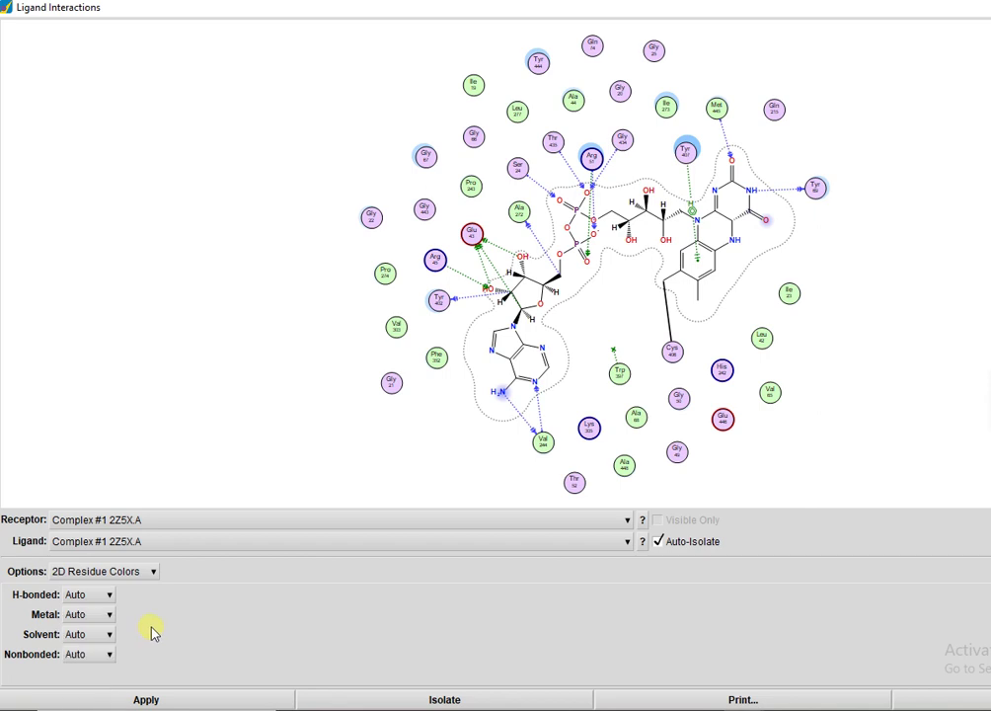
- Turn off ligand/receptor solvent exposure, union of residues, fixed positions and conserved features, then apply
click(129, 573)
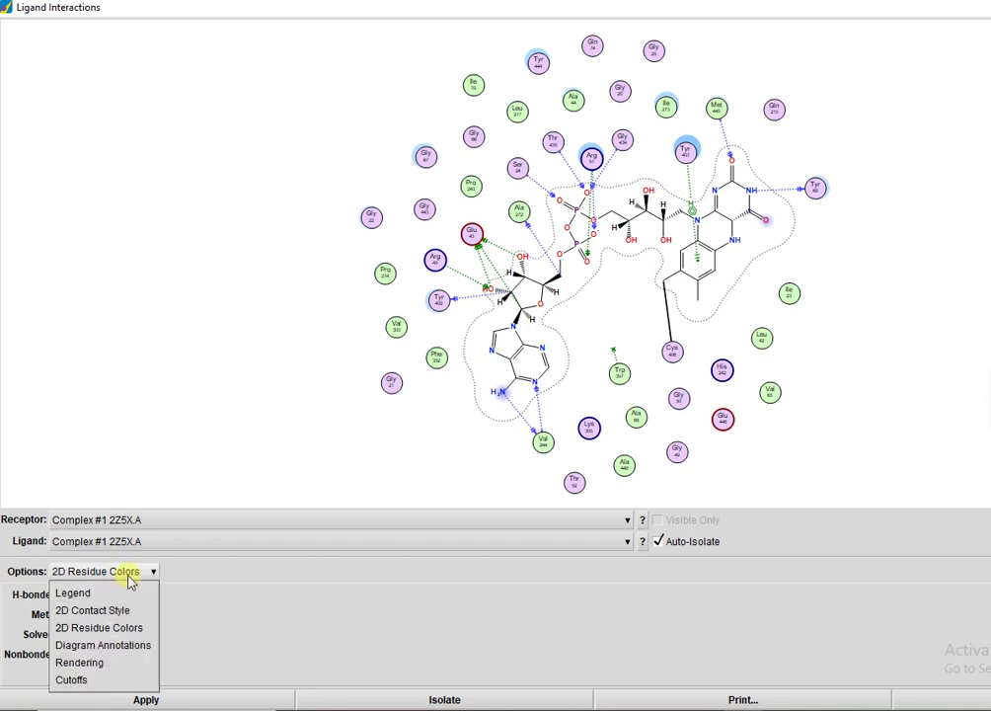
click(108, 646)
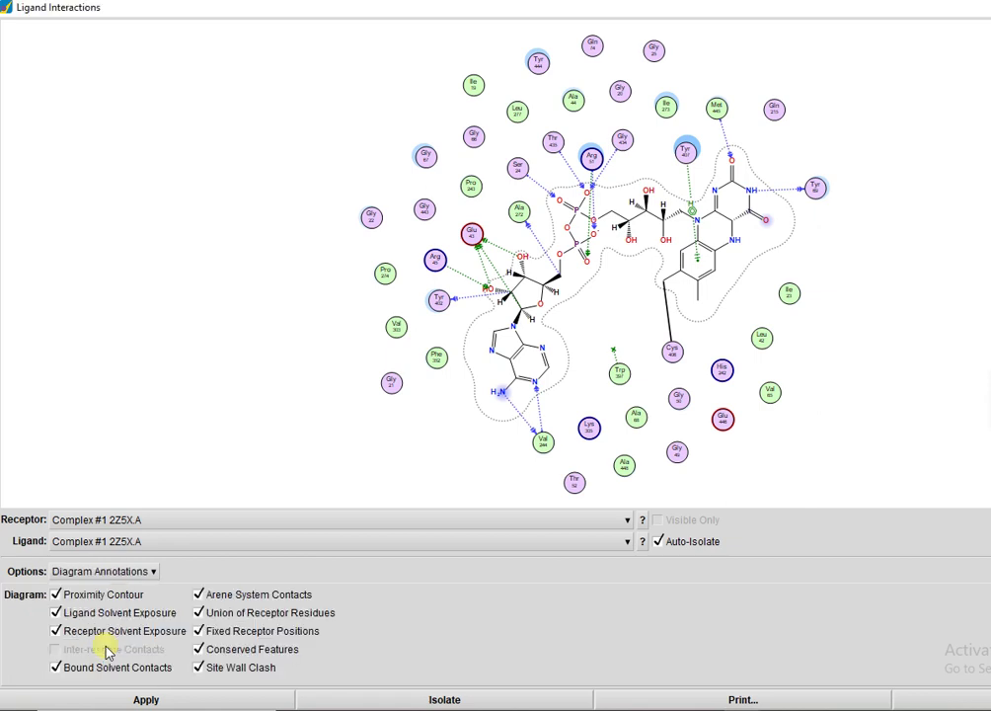
click(57, 614)
click(57, 631)
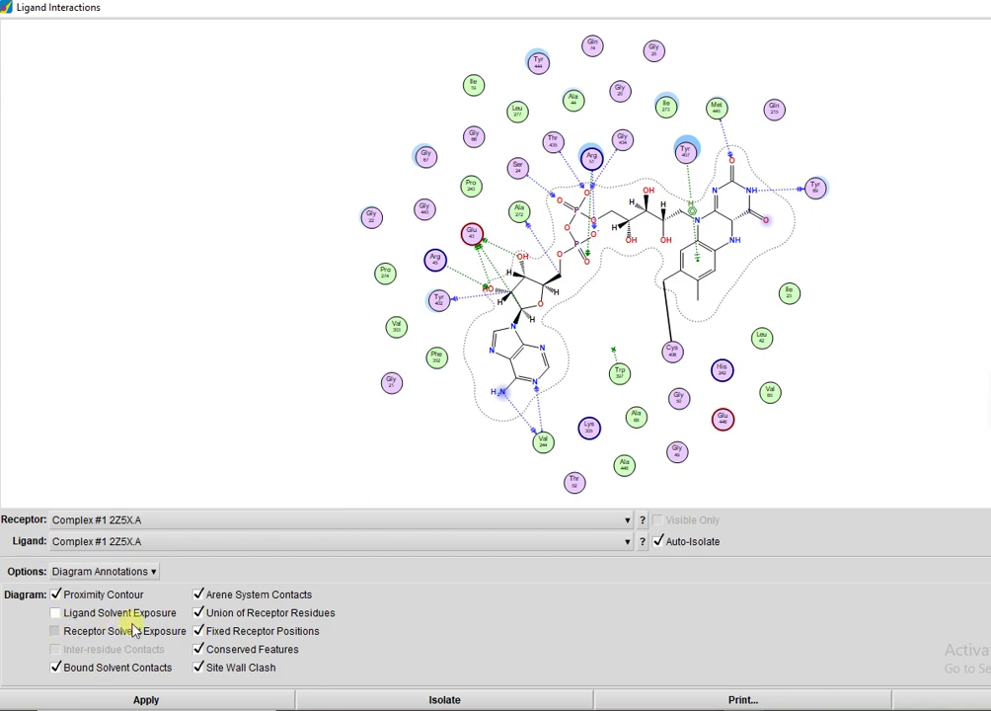
click(199, 614)
click(198, 631)
click(199, 648)
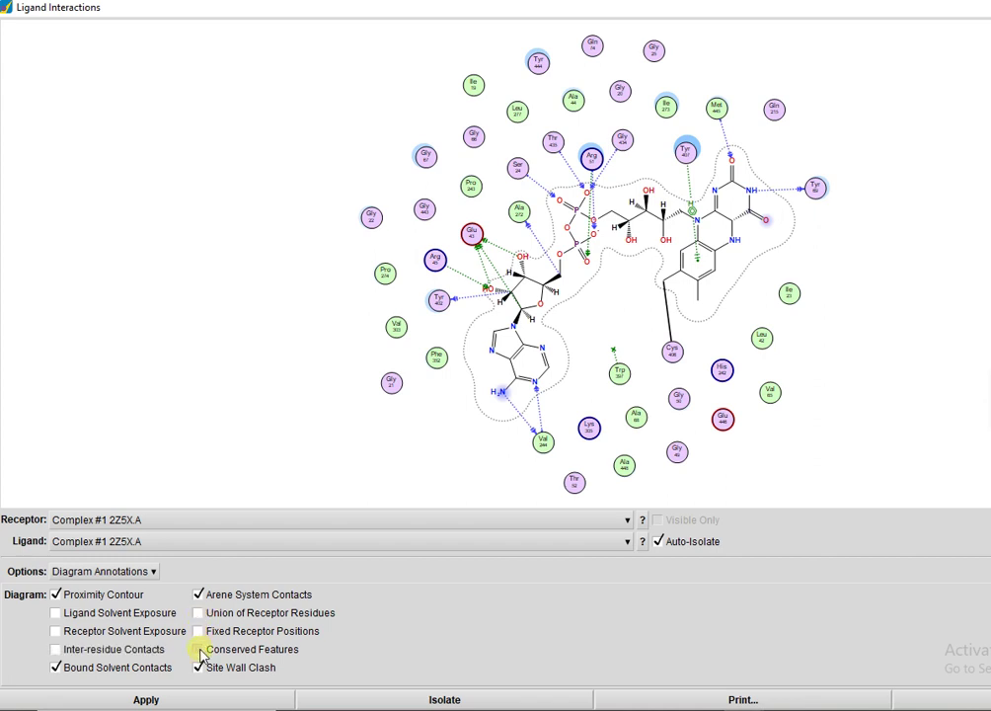
click(155, 701)
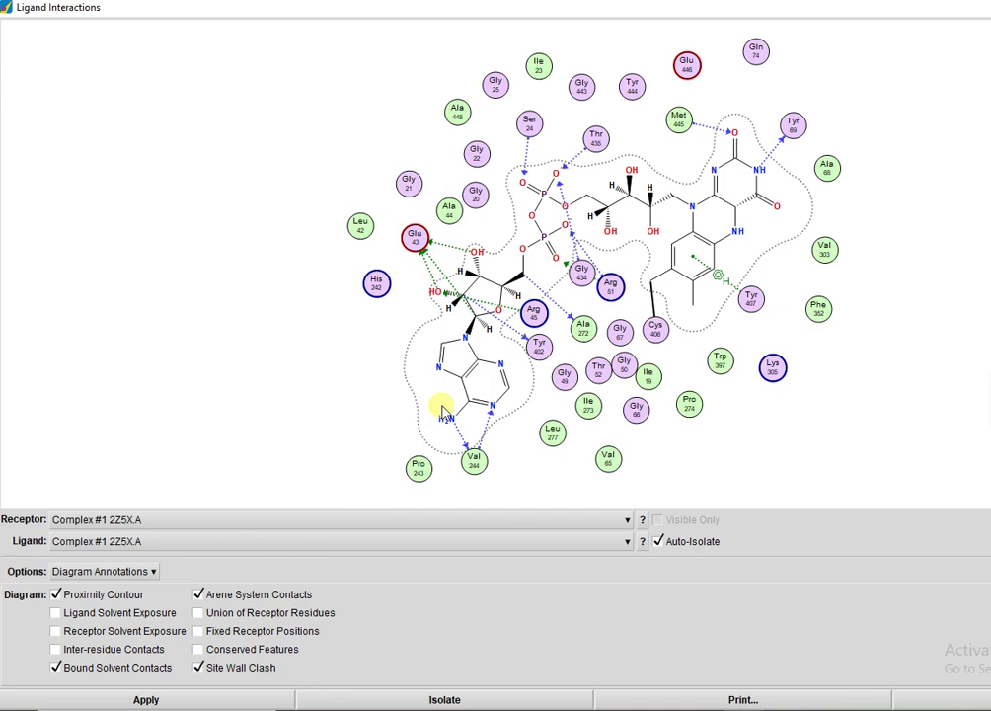
- Under Rendering options, set the residue size to 1.9 and redraw the diagram
click(87, 572)
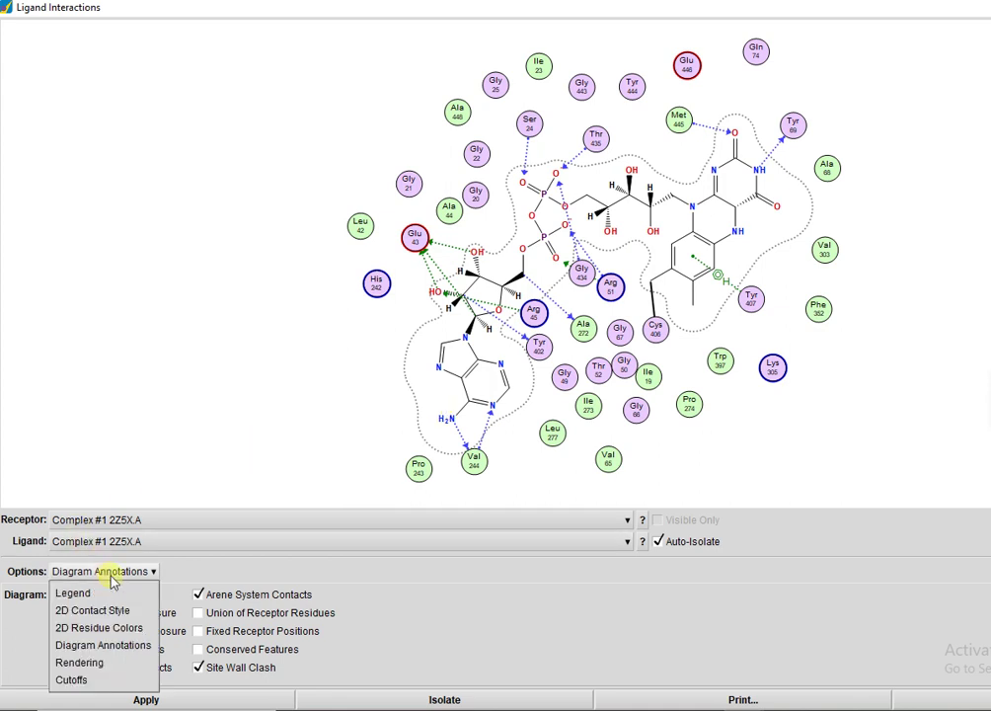
click(77, 679)
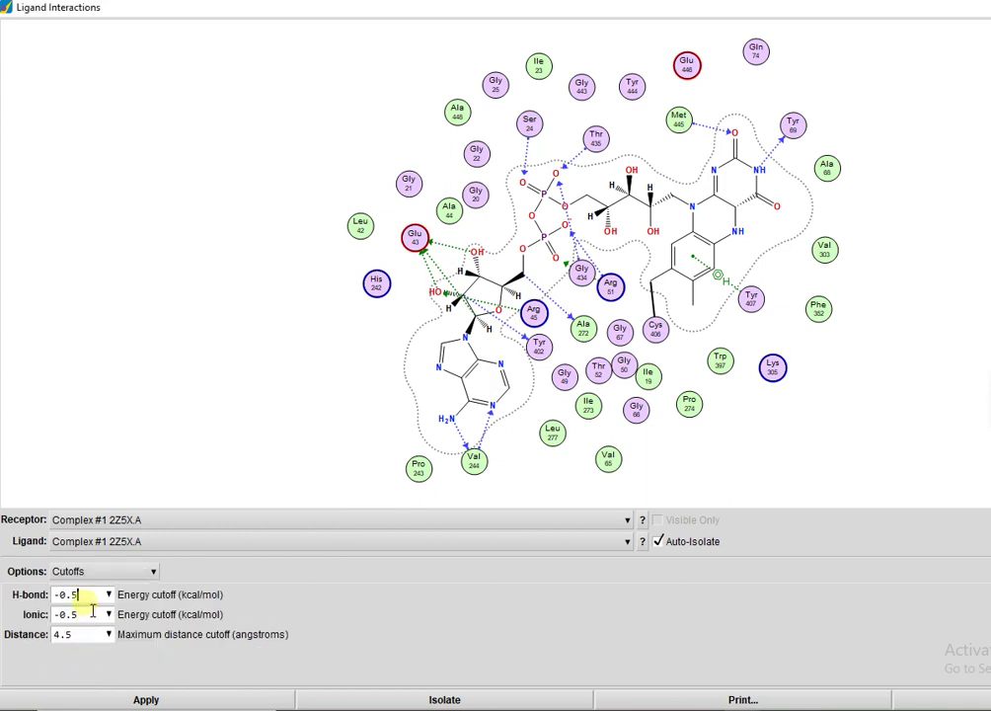
click(95, 572)
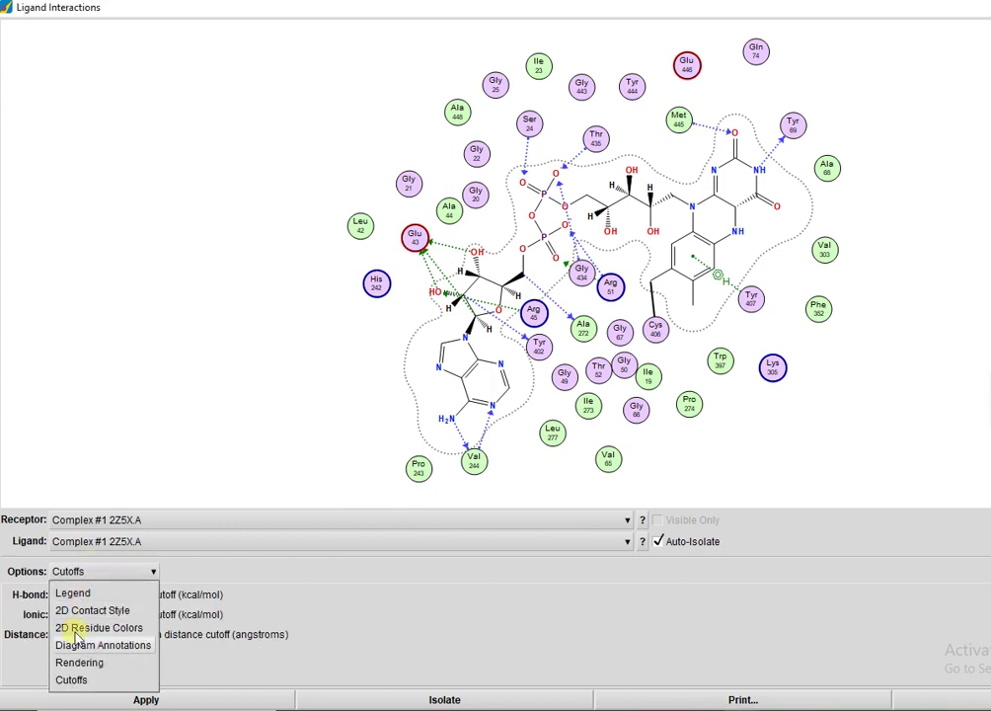
click(65, 662)
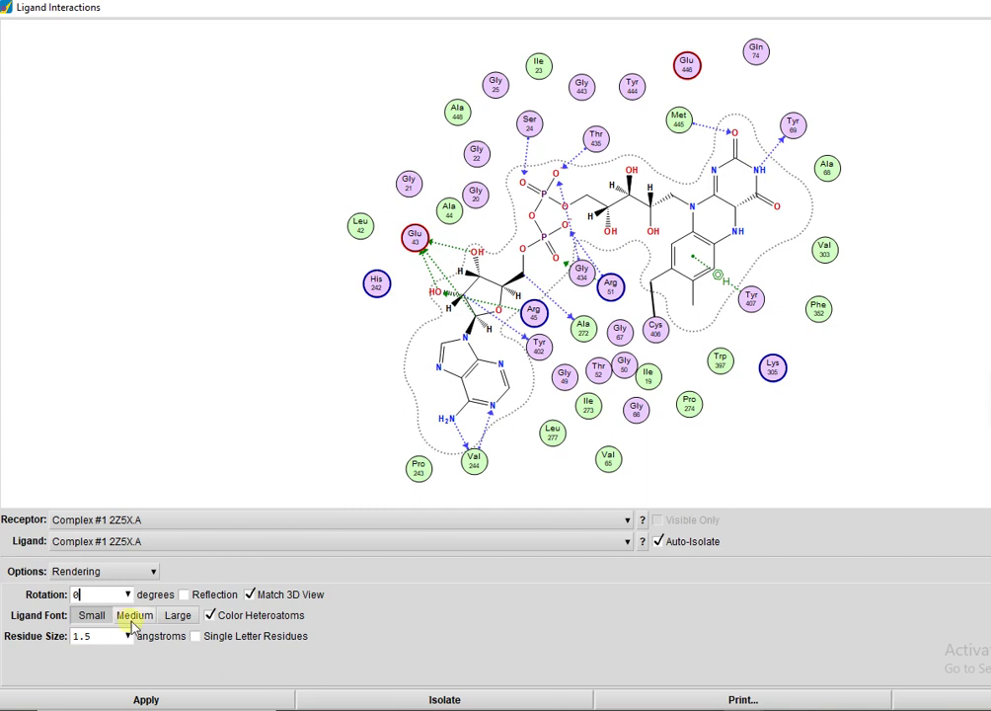
click(99, 644)
drag(86, 637, 94, 642)
text(9)
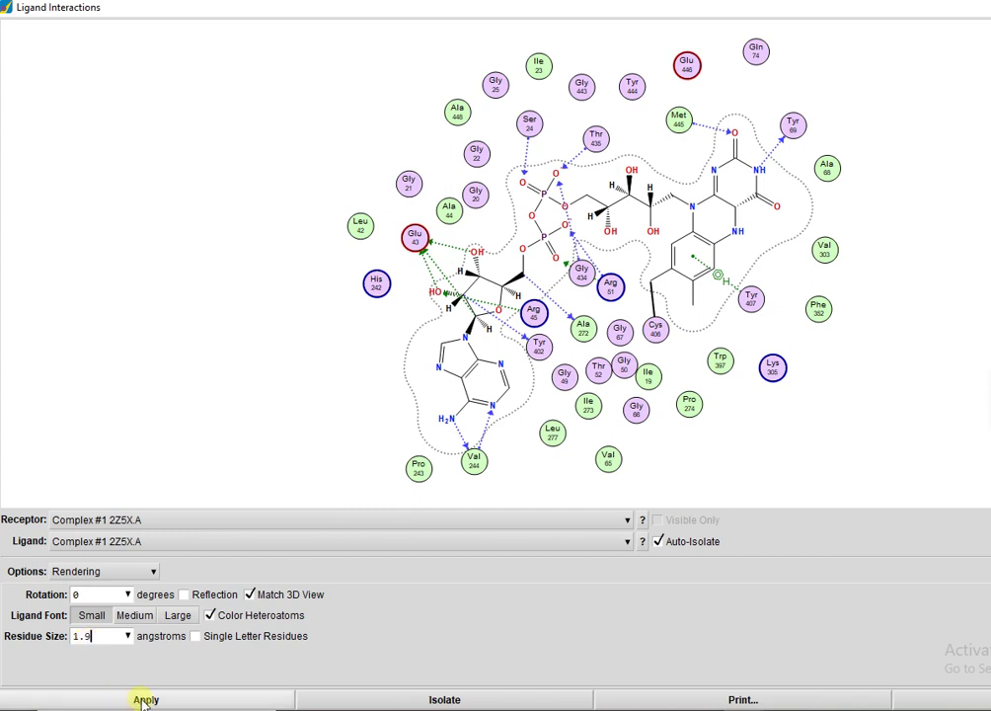
click(139, 699)
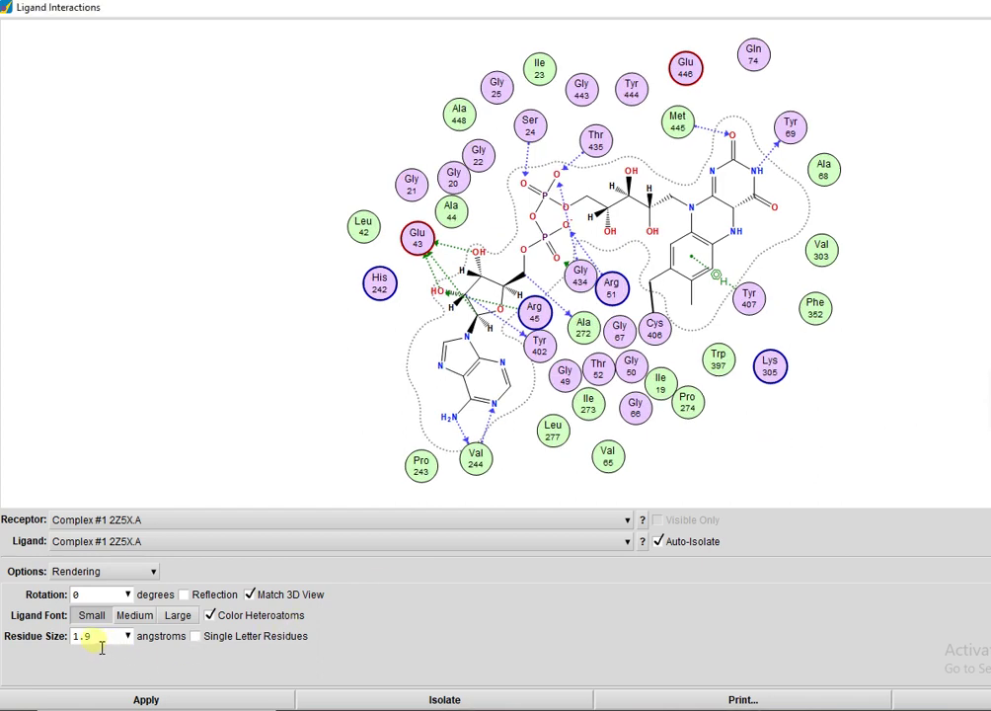
- Reduce the residue size to 1.2 and redraw the diagram
click(99, 640)
key(BackSpace)
text(2)
click(167, 701)
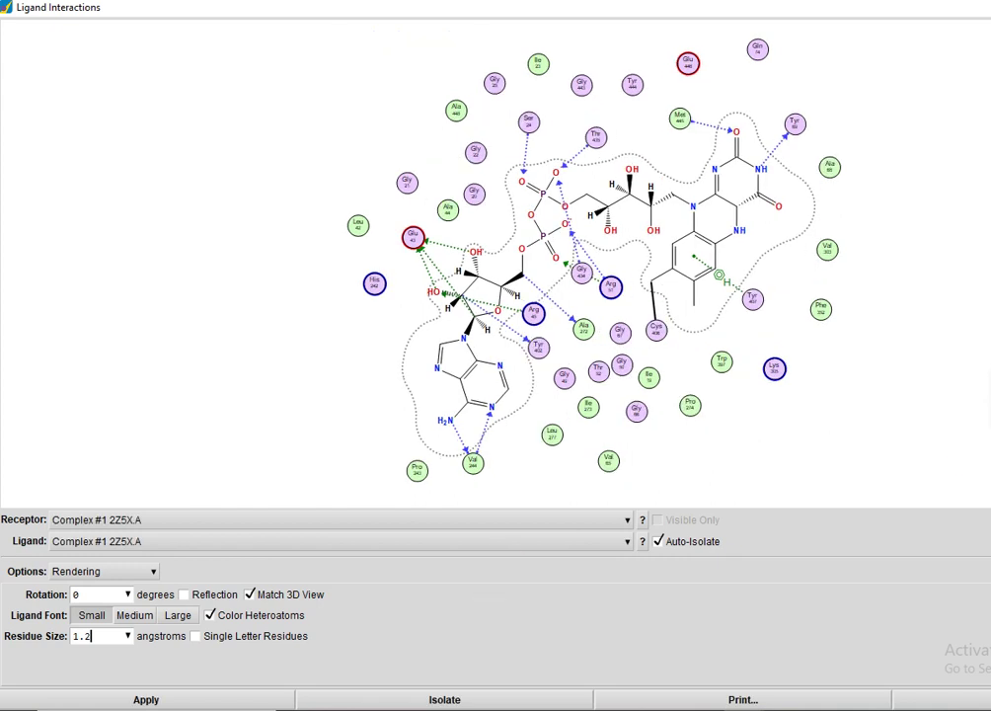
- Pick Complex #2 as receptor and Ligand #1, restore the window, then step to Ligand #2 with Receptor #2
click(628, 519)
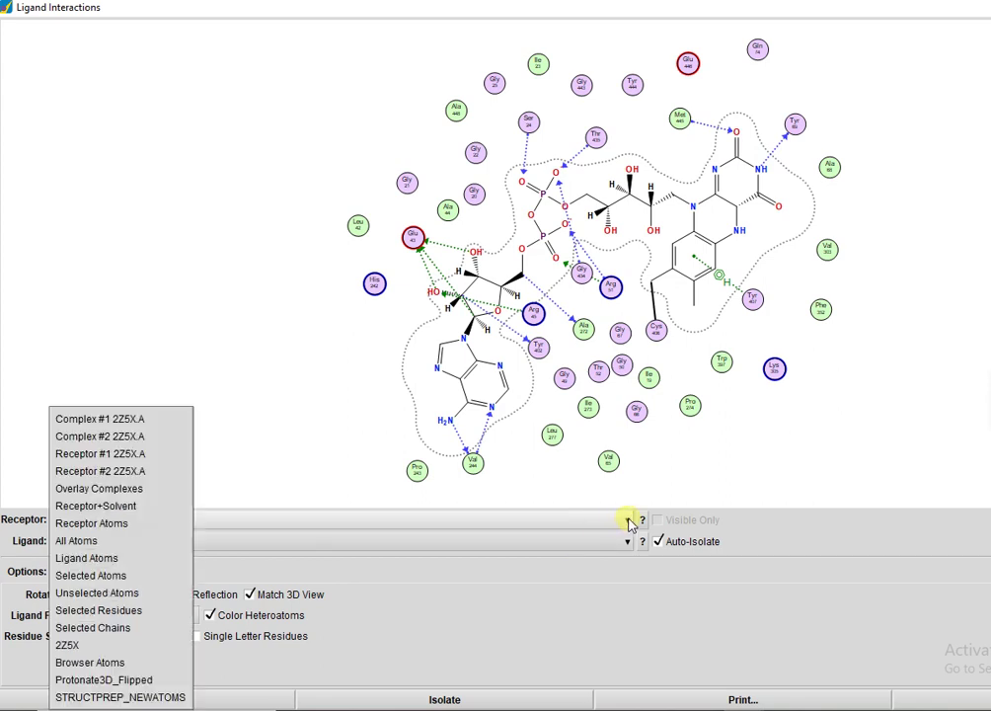
click(143, 439)
click(232, 540)
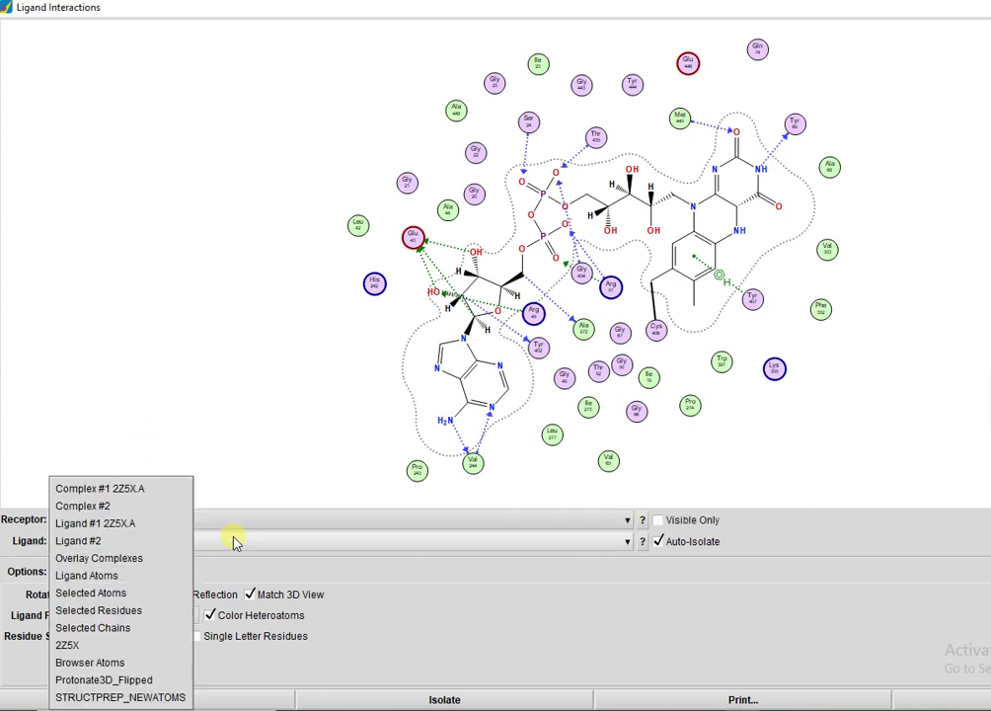
click(119, 532)
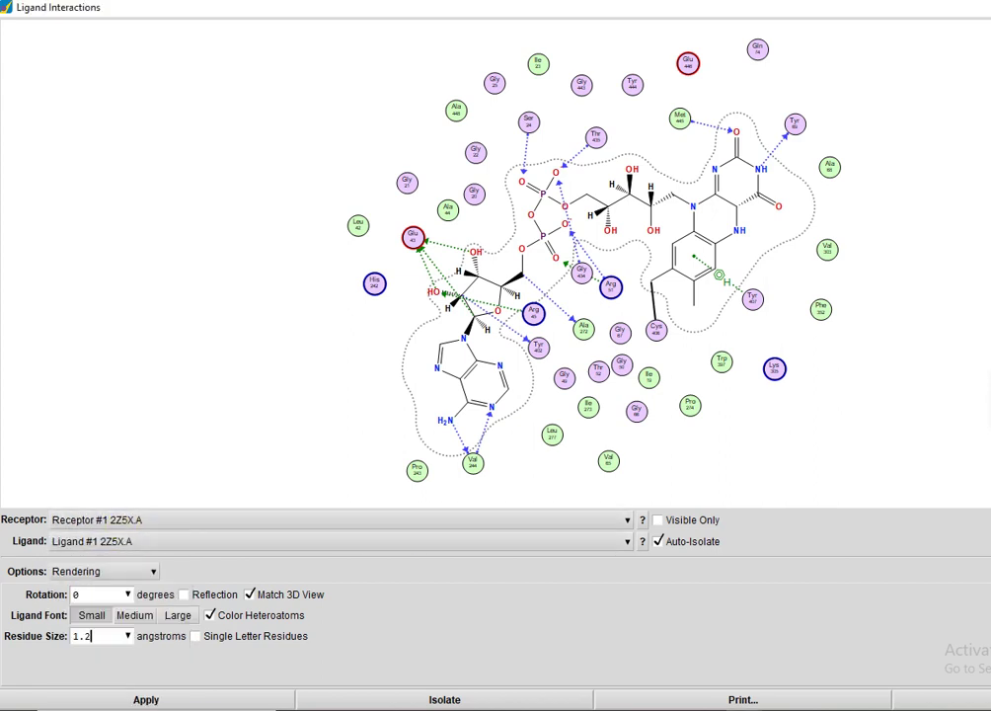
key(super+Down)
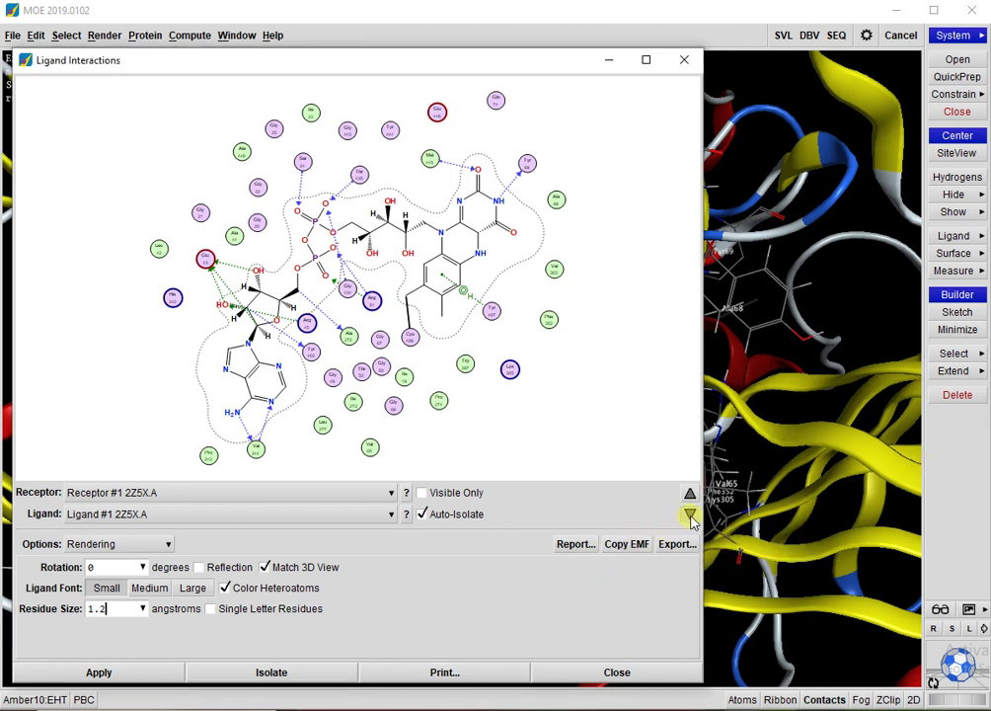
click(691, 520)
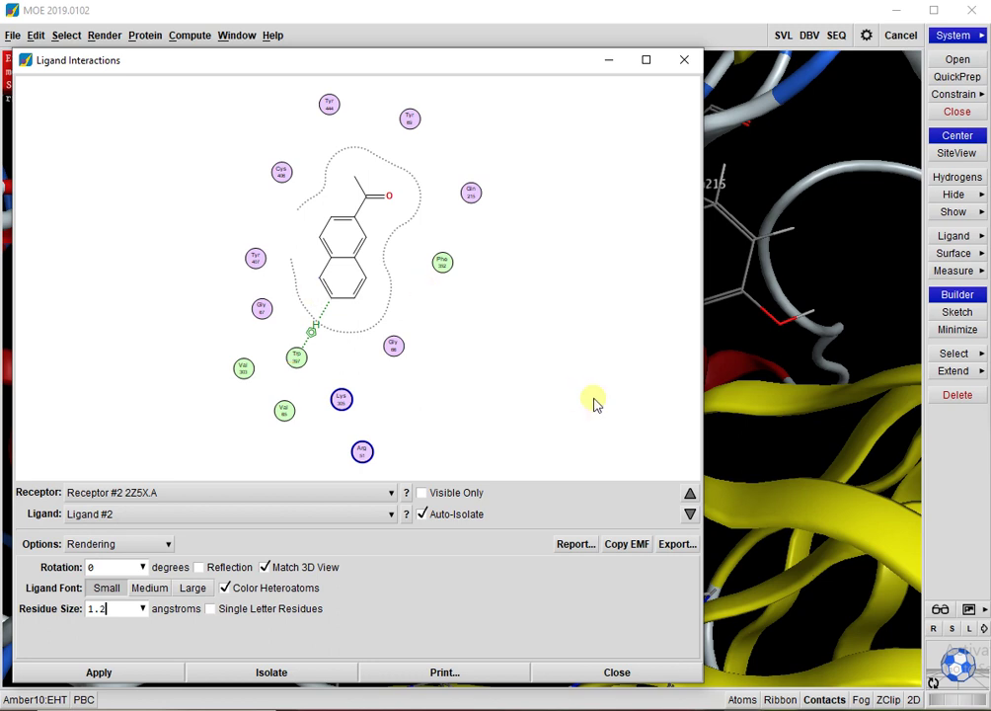
- Export the Ligand #2 diagram as C1.png into the Downloads folder and close the Export Image dialog
click(686, 549)
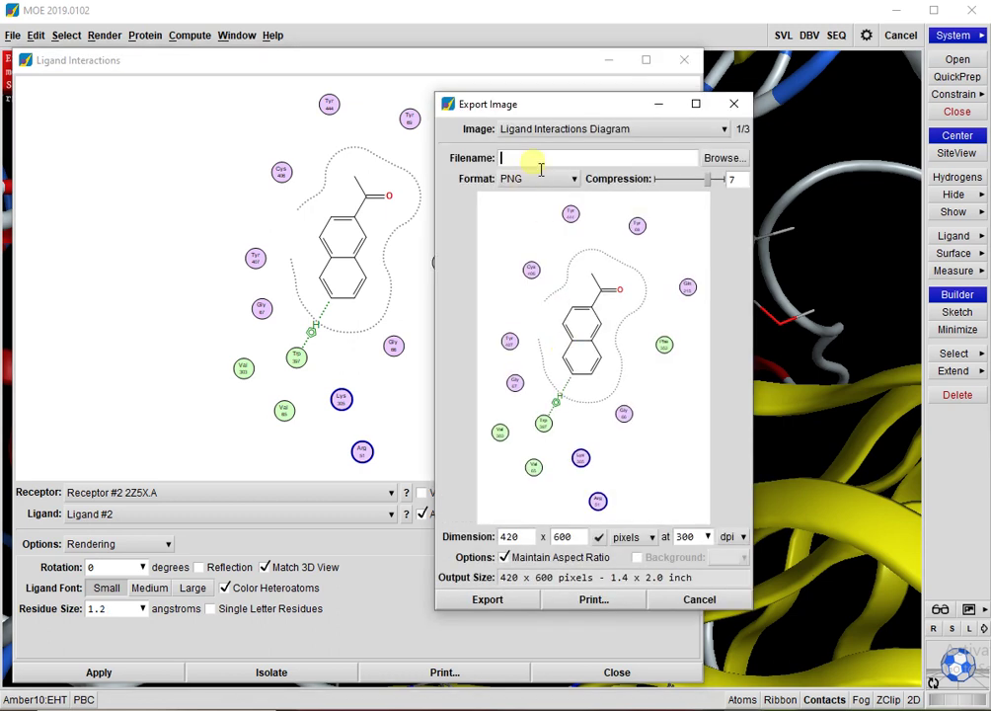
text(C1`)
key(BackSpace)
click(721, 158)
double_click(439, 332)
text(C1)
click(499, 497)
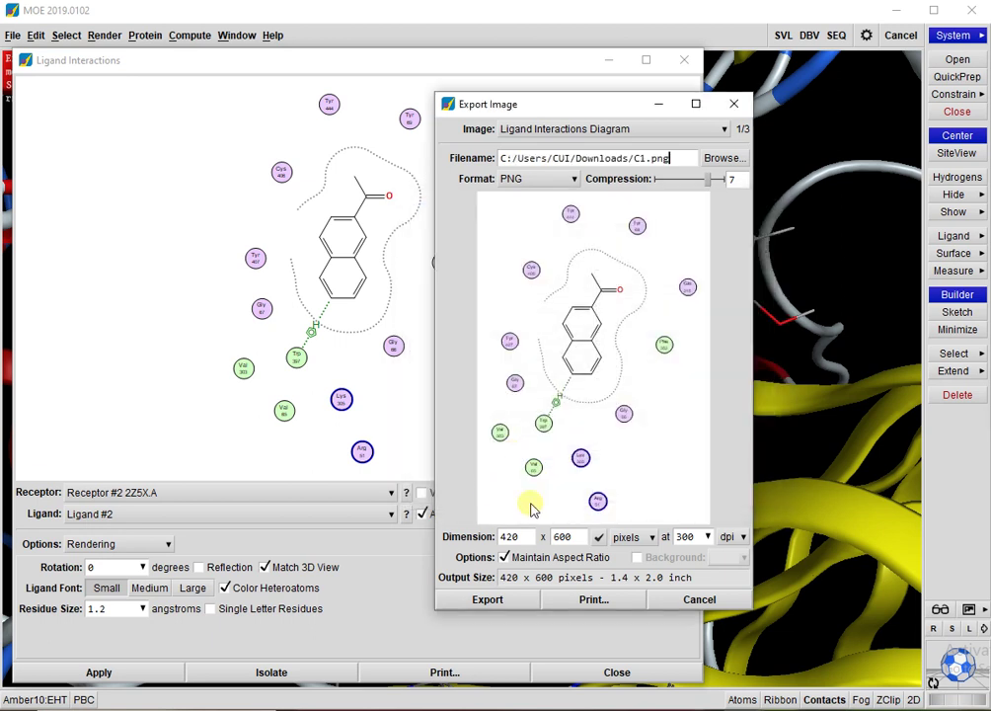
click(504, 600)
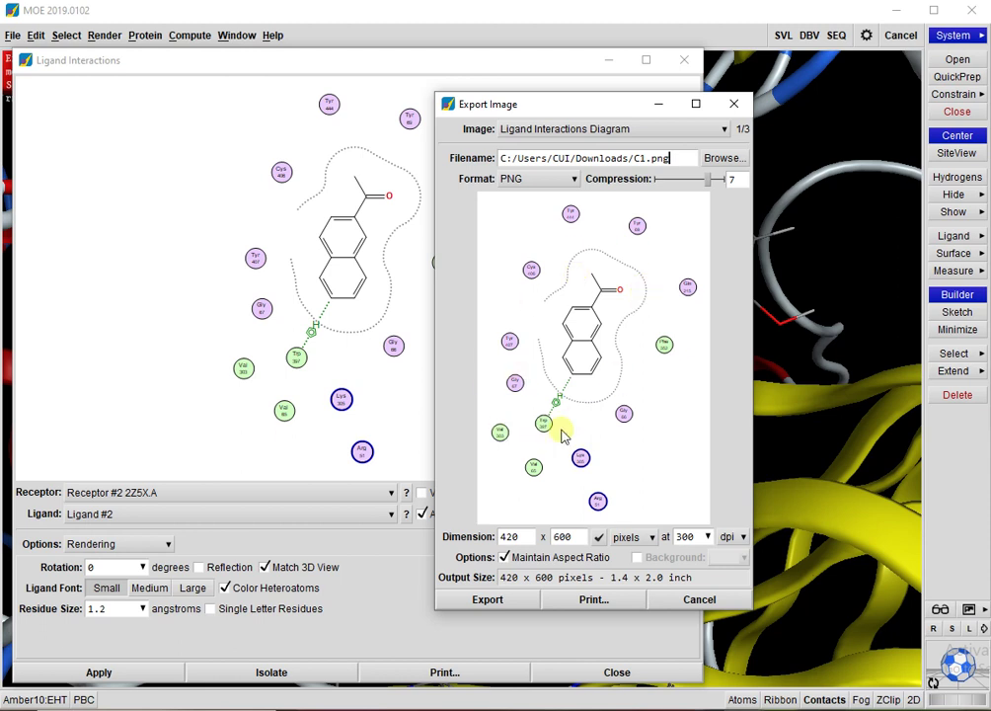
click(734, 104)
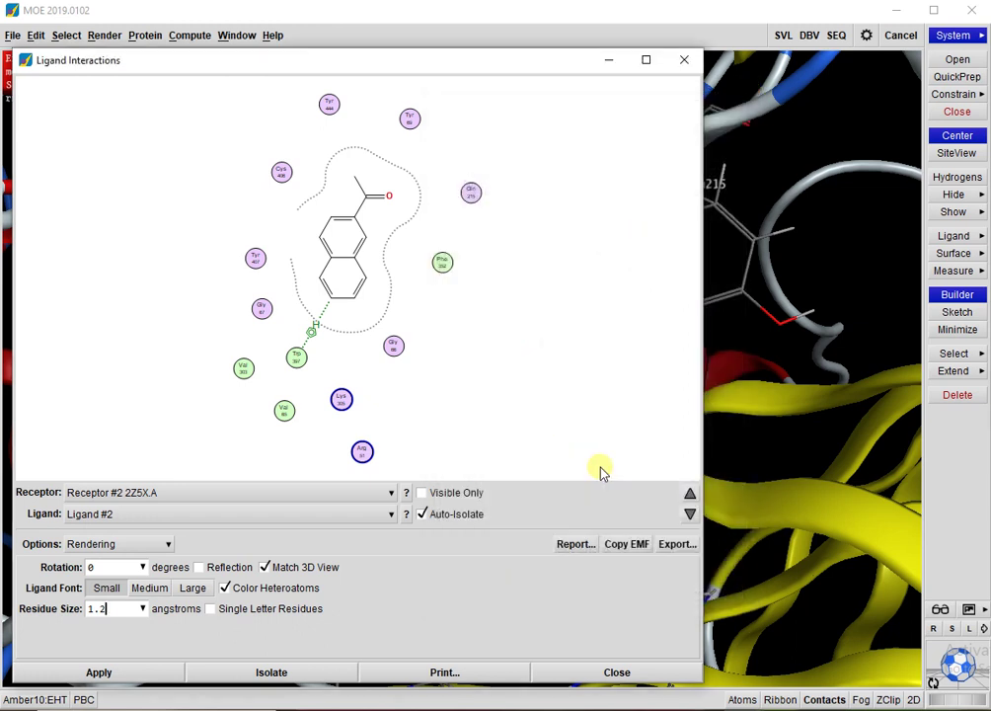
click(690, 515)
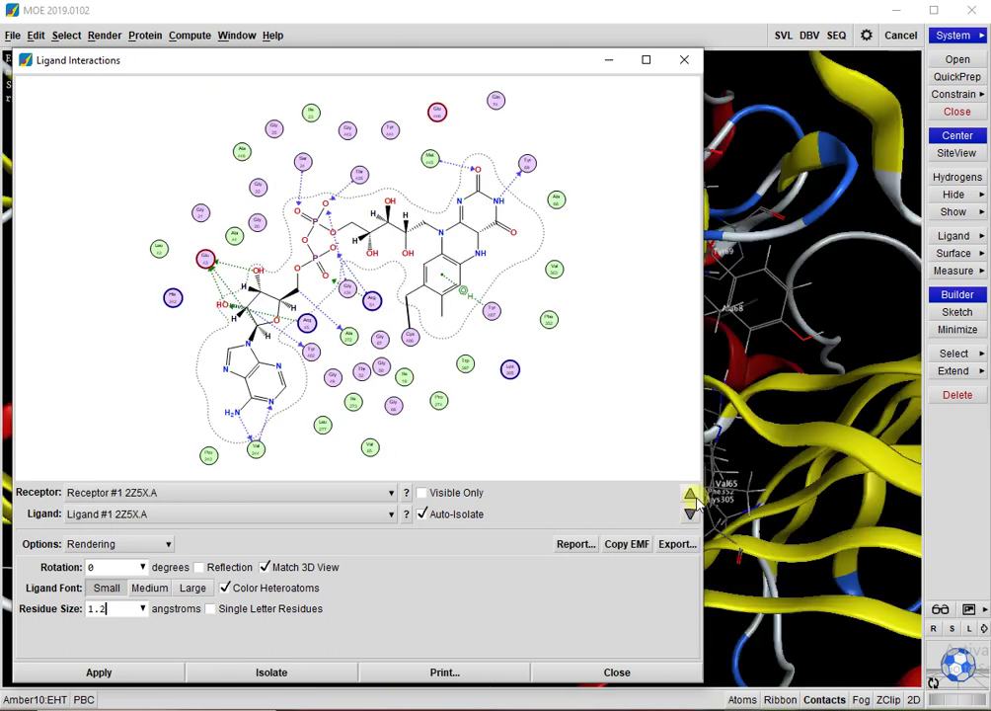
click(690, 497)
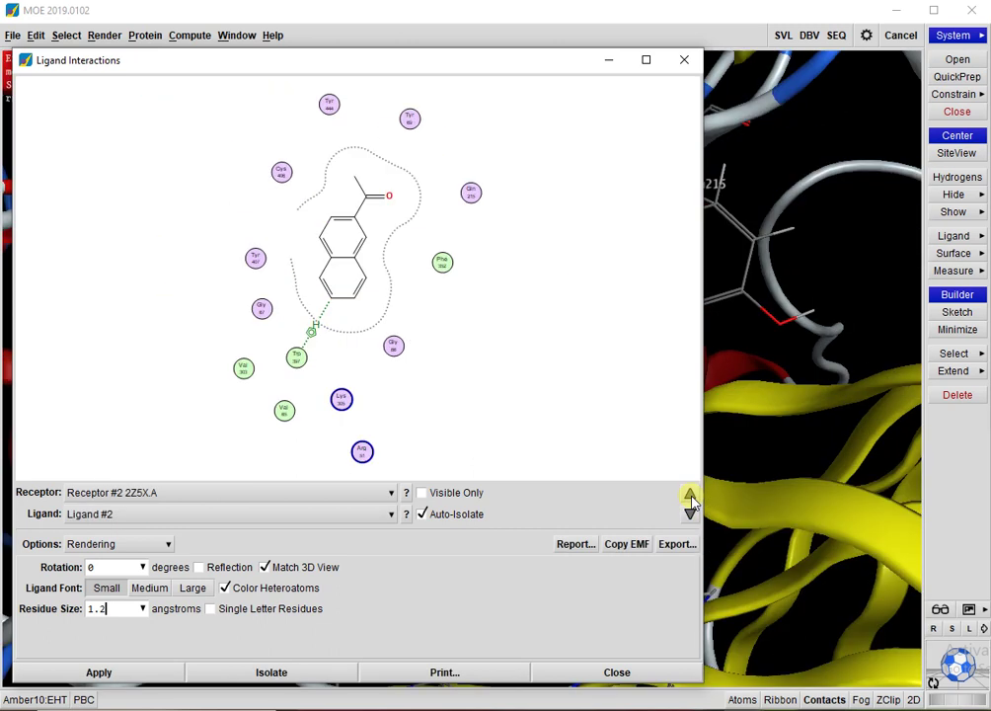